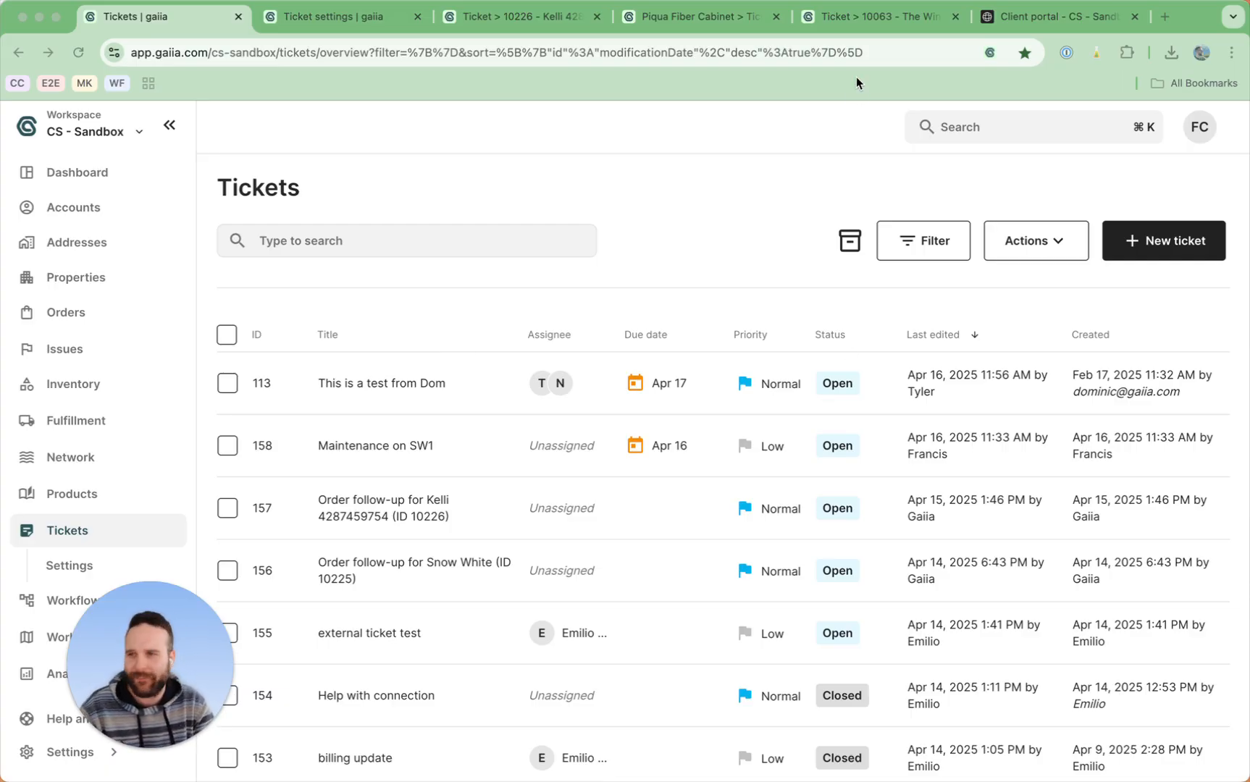
# Step: View the tickets linked to the customer account, then the overview and tickets of the Piqua Fiber Cabinet network site
pyautogui.click(512, 23)
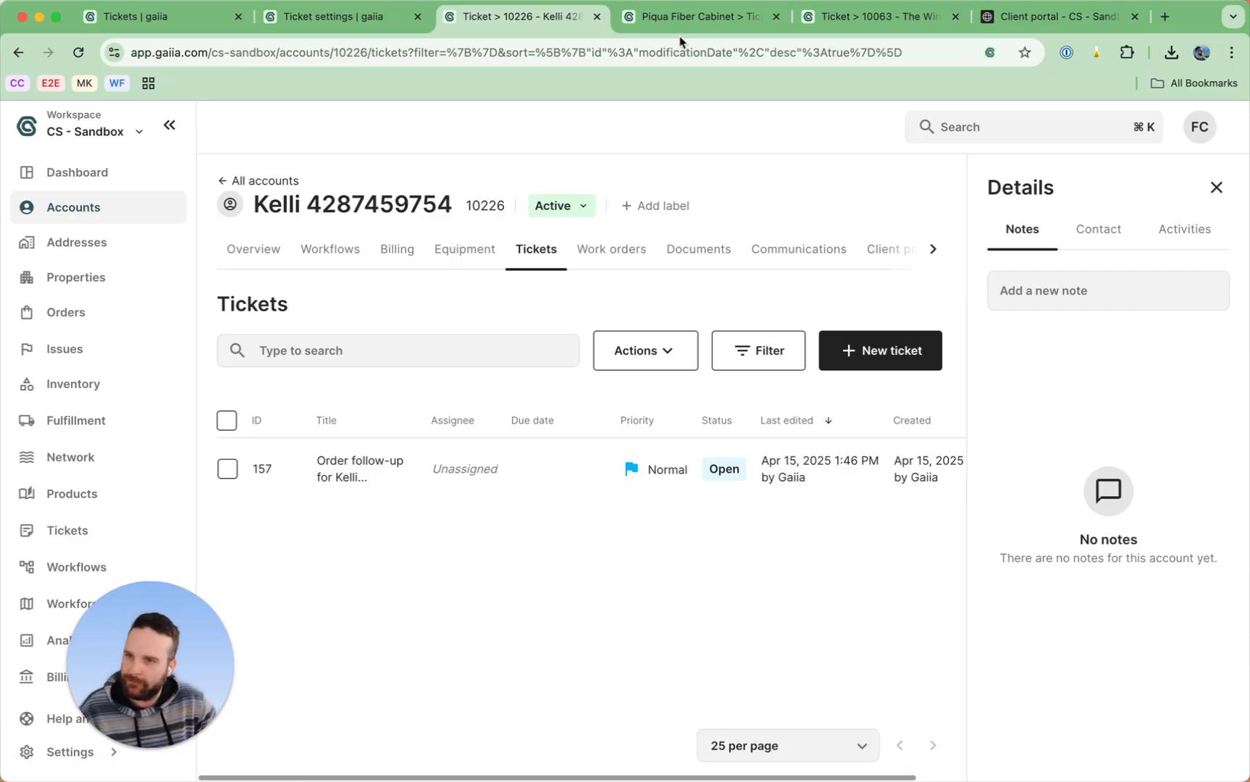
pyautogui.click(688, 18)
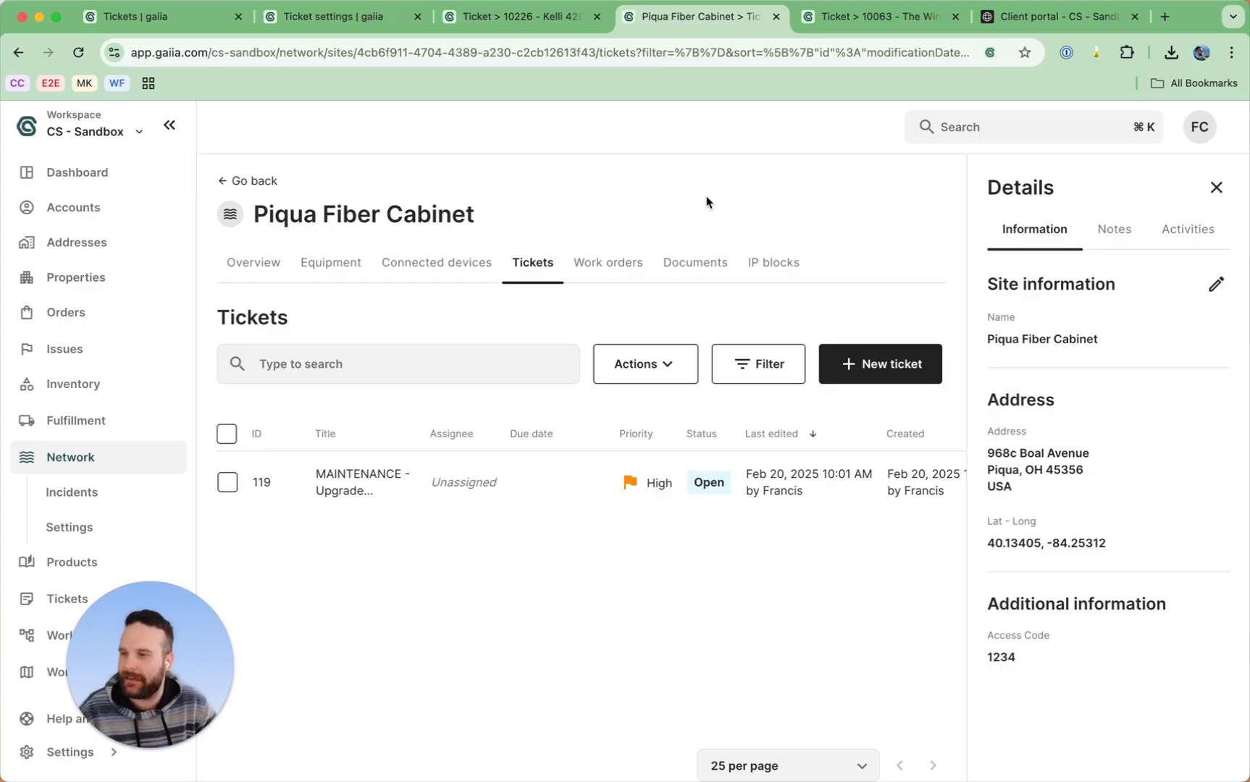
pyautogui.click(263, 268)
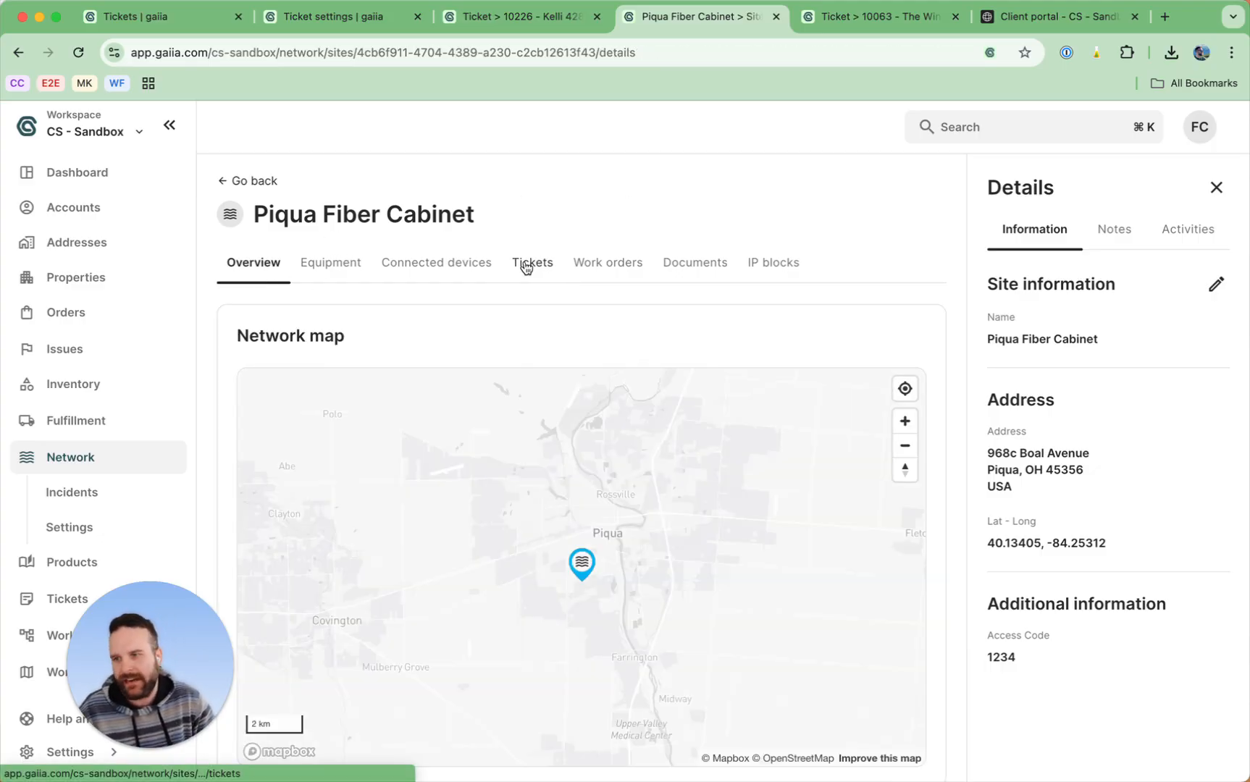
pyautogui.click(526, 266)
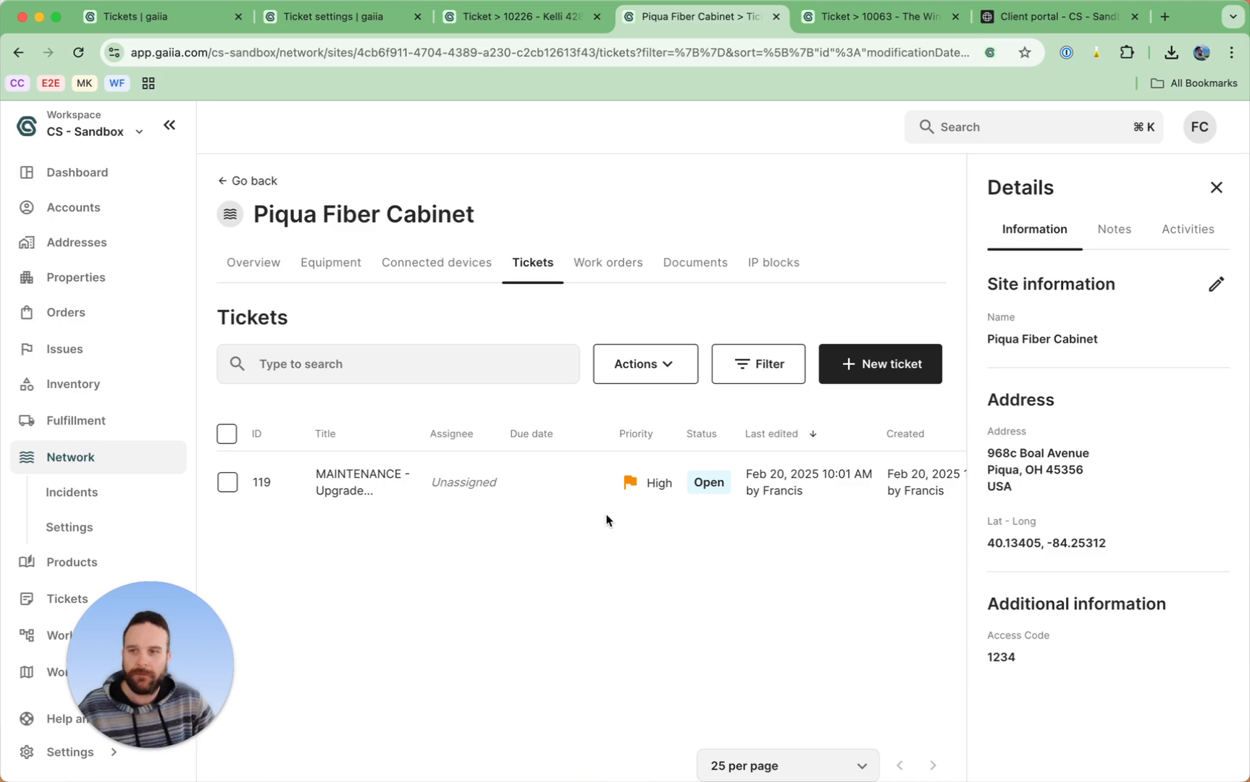
# Step: View the units and the linked tickets of The Windemere property
pyautogui.click(898, 16)
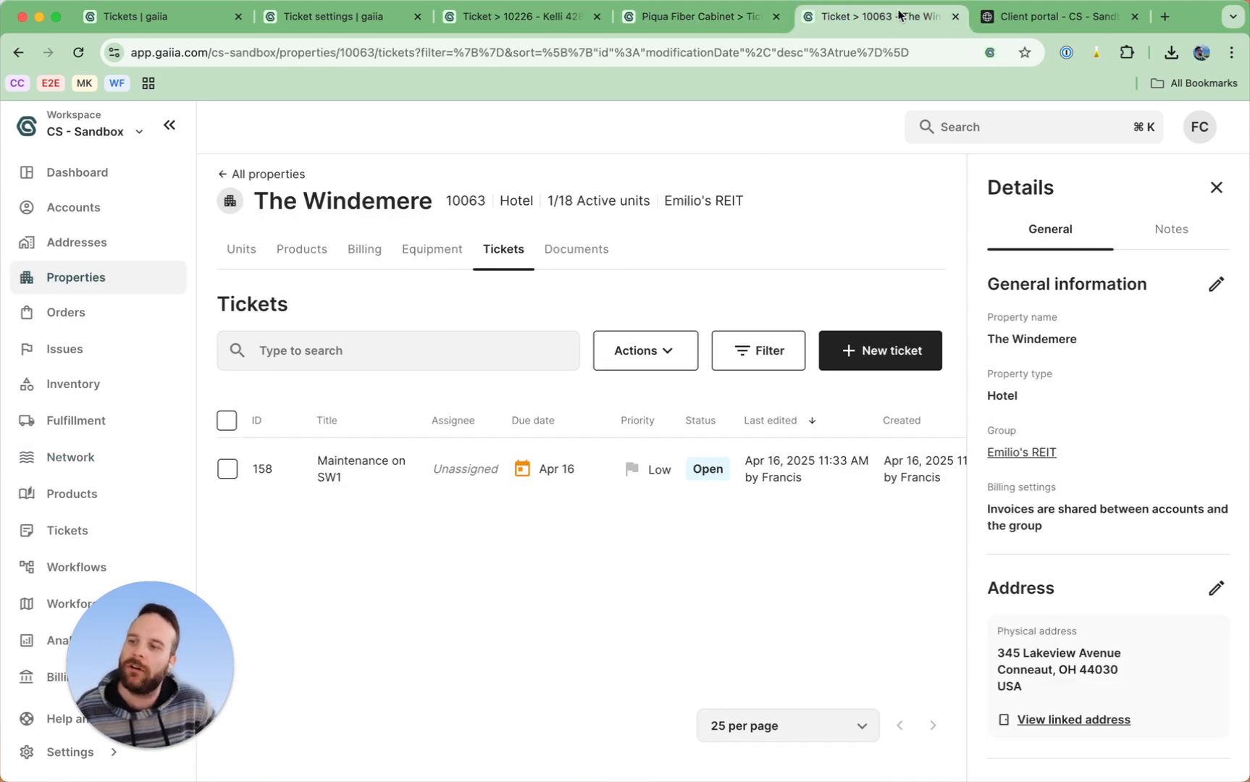
pyautogui.click(242, 247)
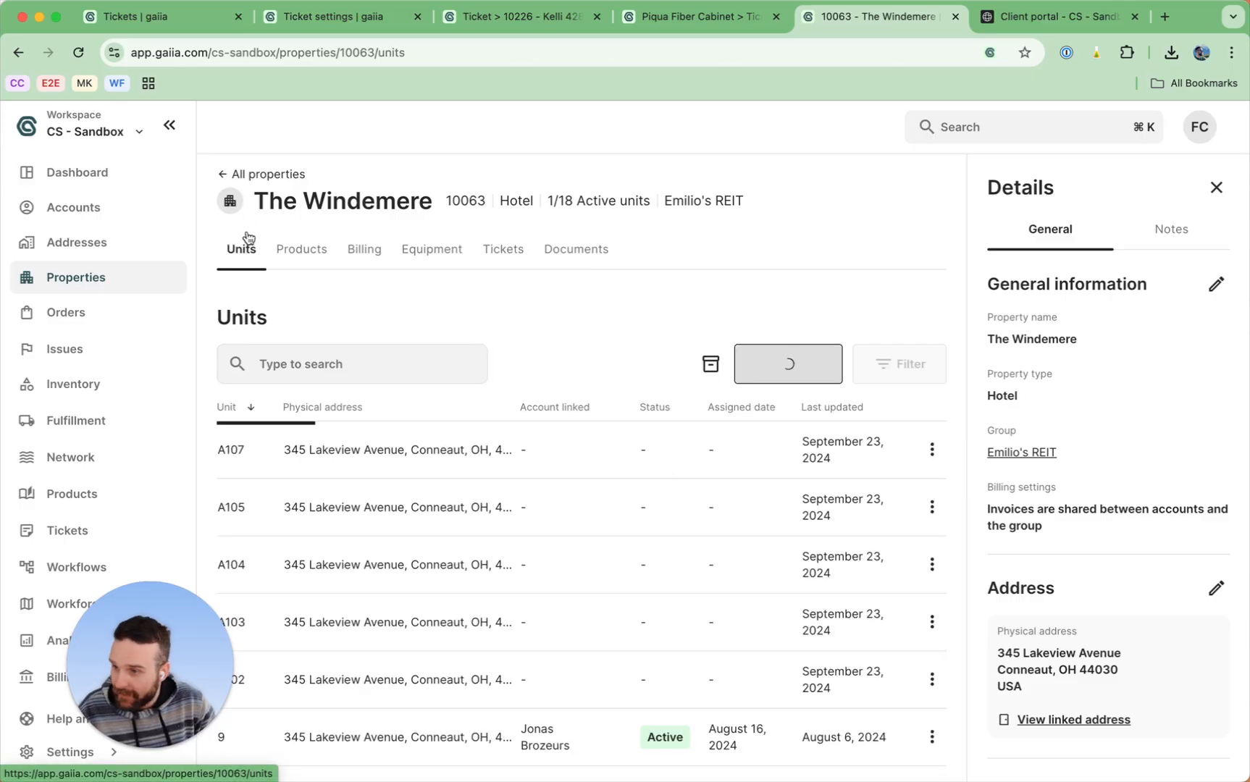
pyautogui.click(499, 245)
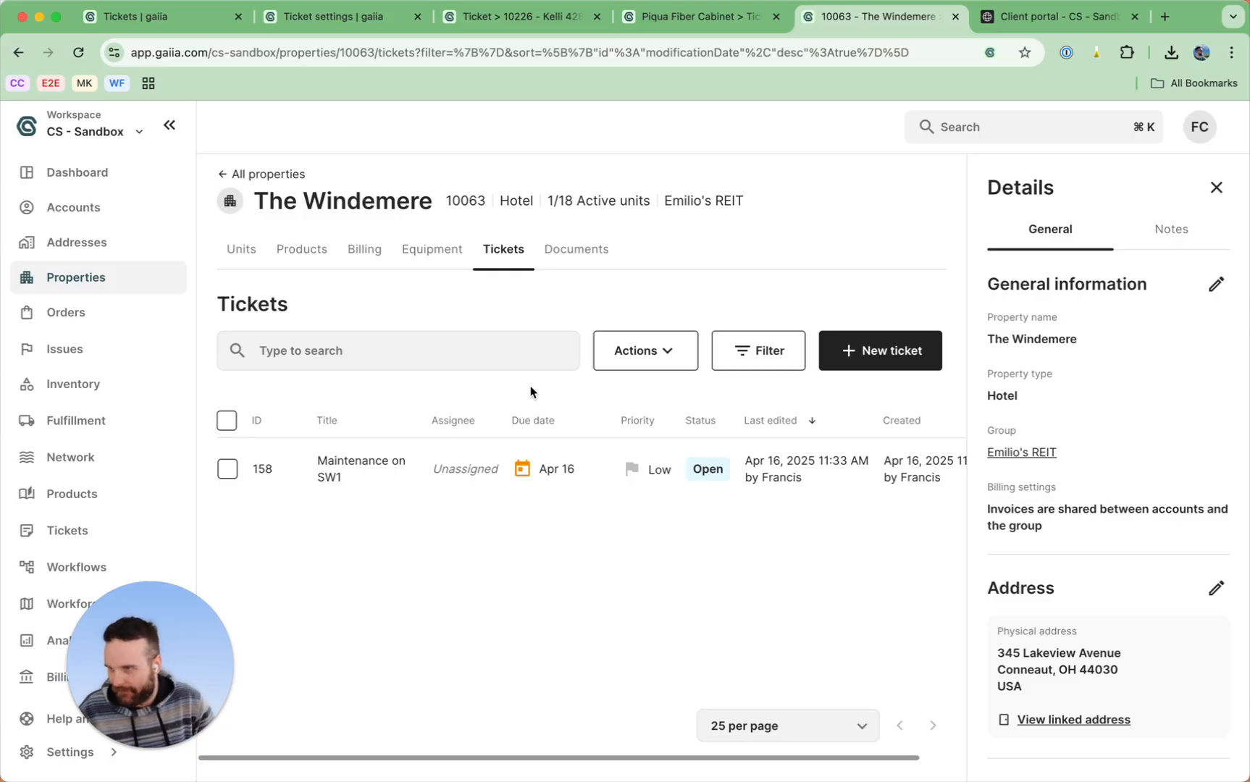
# Step: Open the general ticket settings and review the ticket reopening and due-date email notification options
pyautogui.click(161, 21)
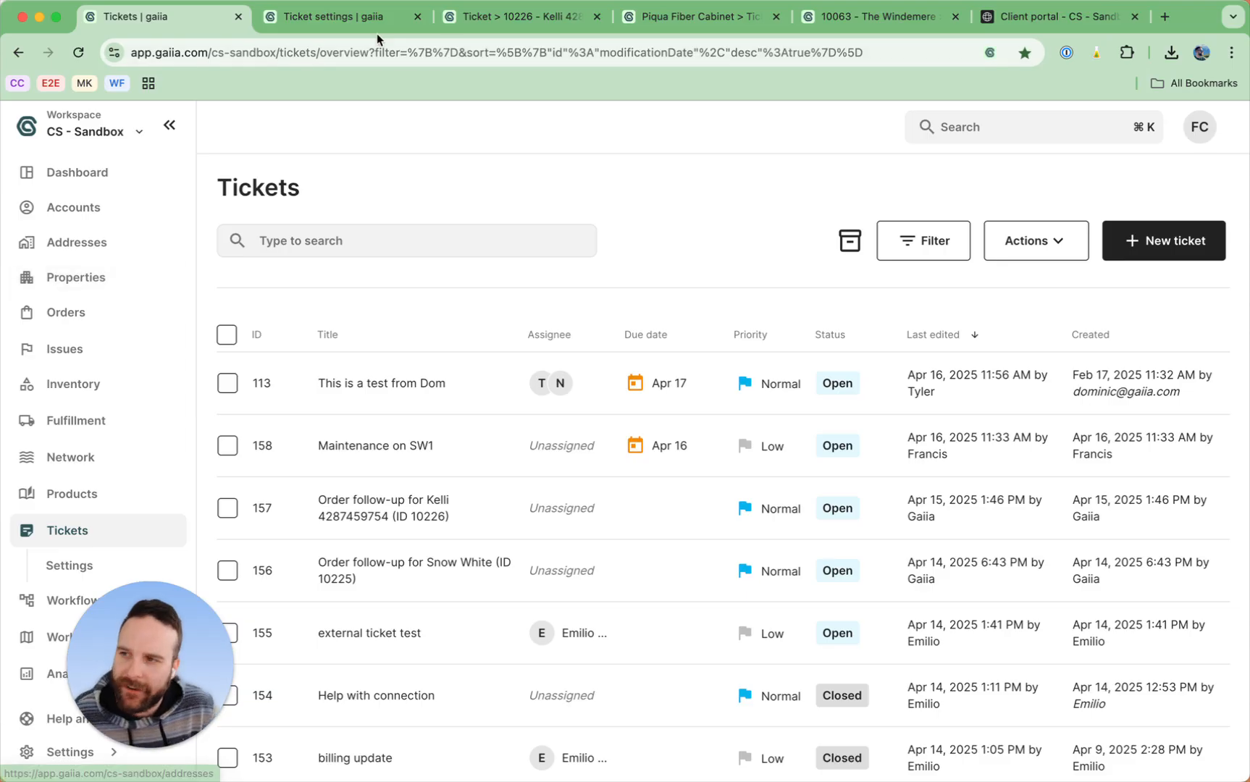
pyautogui.click(348, 21)
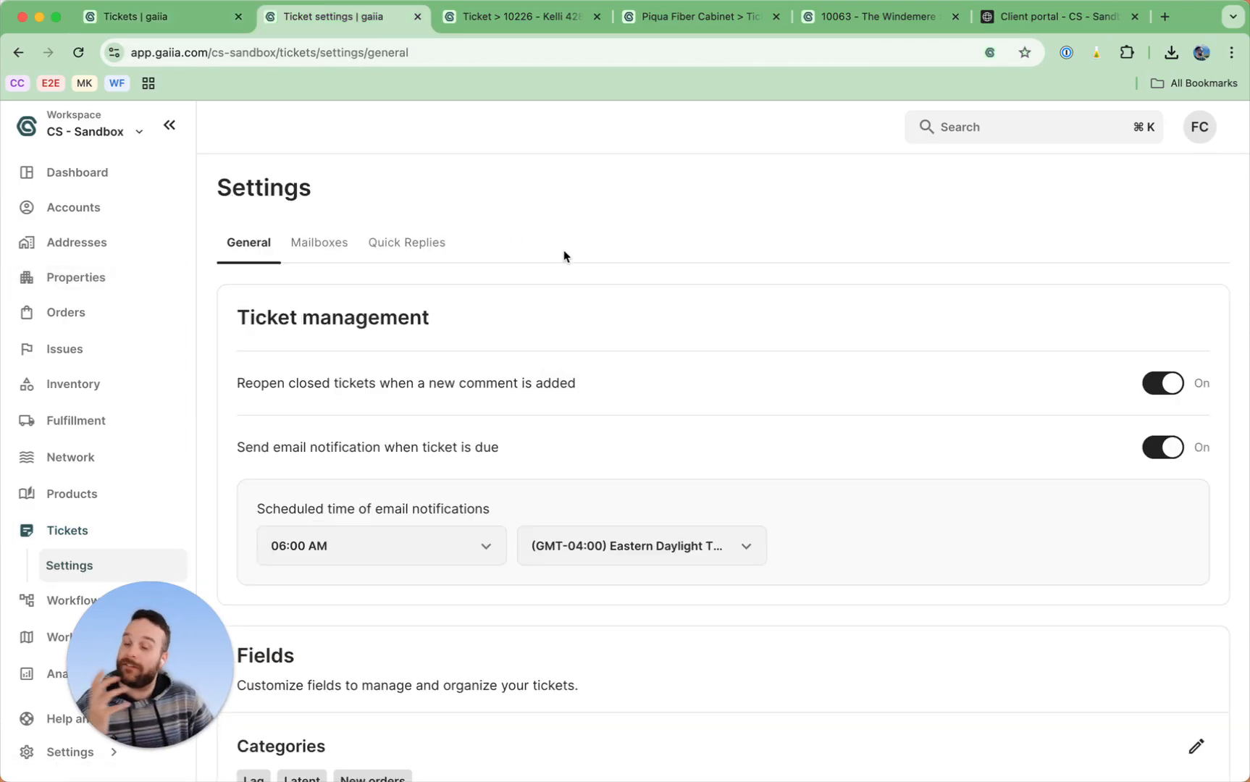
pyautogui.scroll(-2, 563, 256)
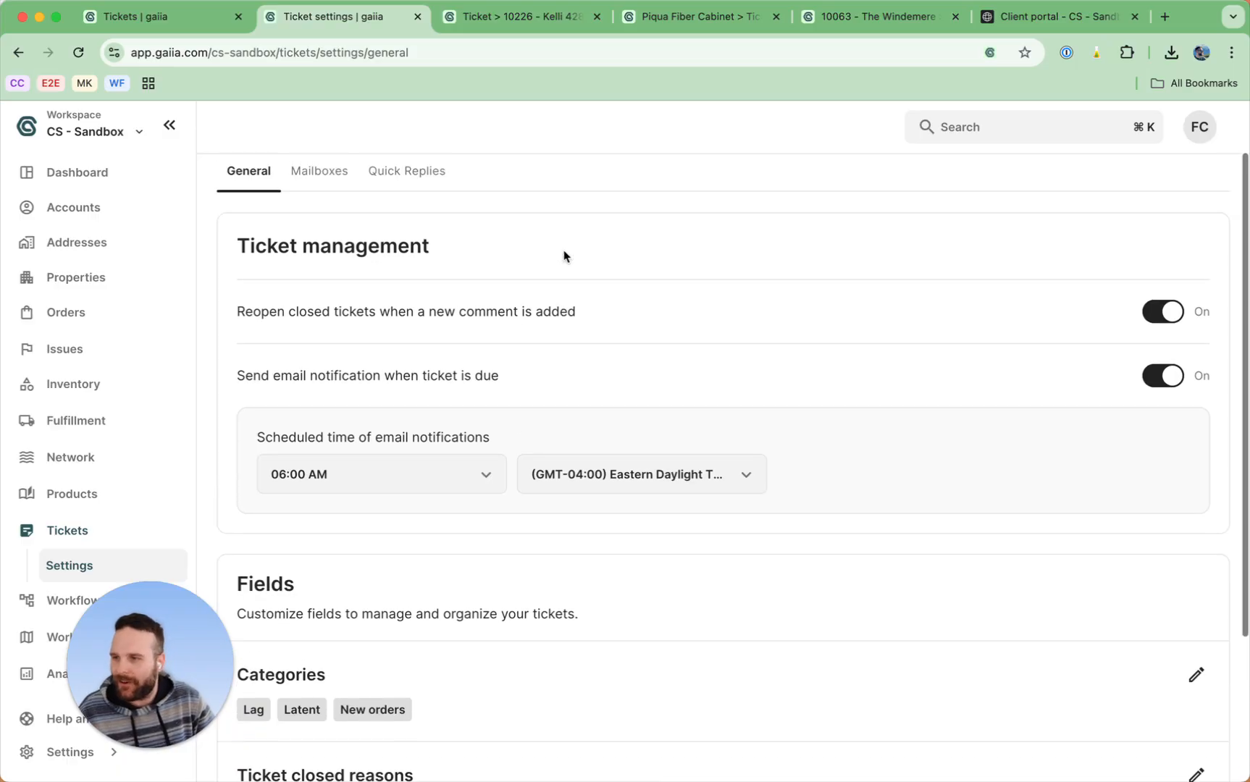
pyautogui.scroll(2, 565, 255)
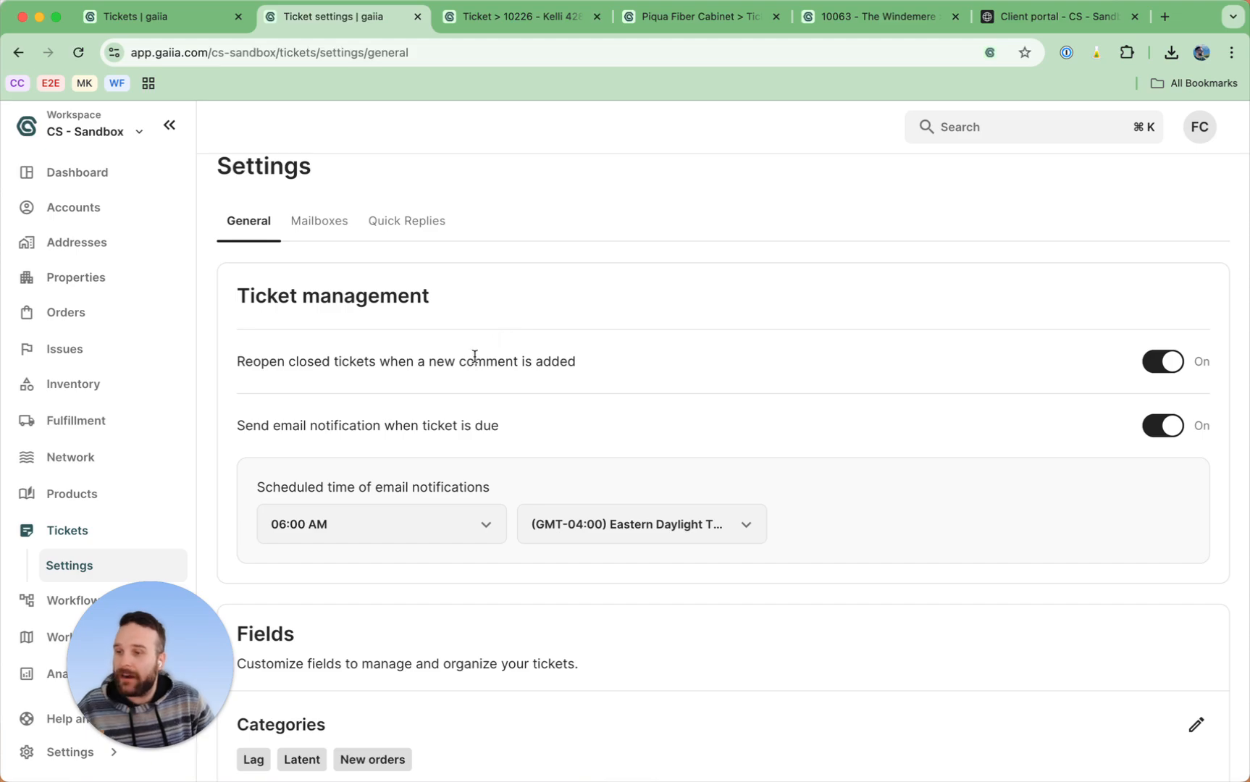
pyautogui.scroll(-1, 475, 358)
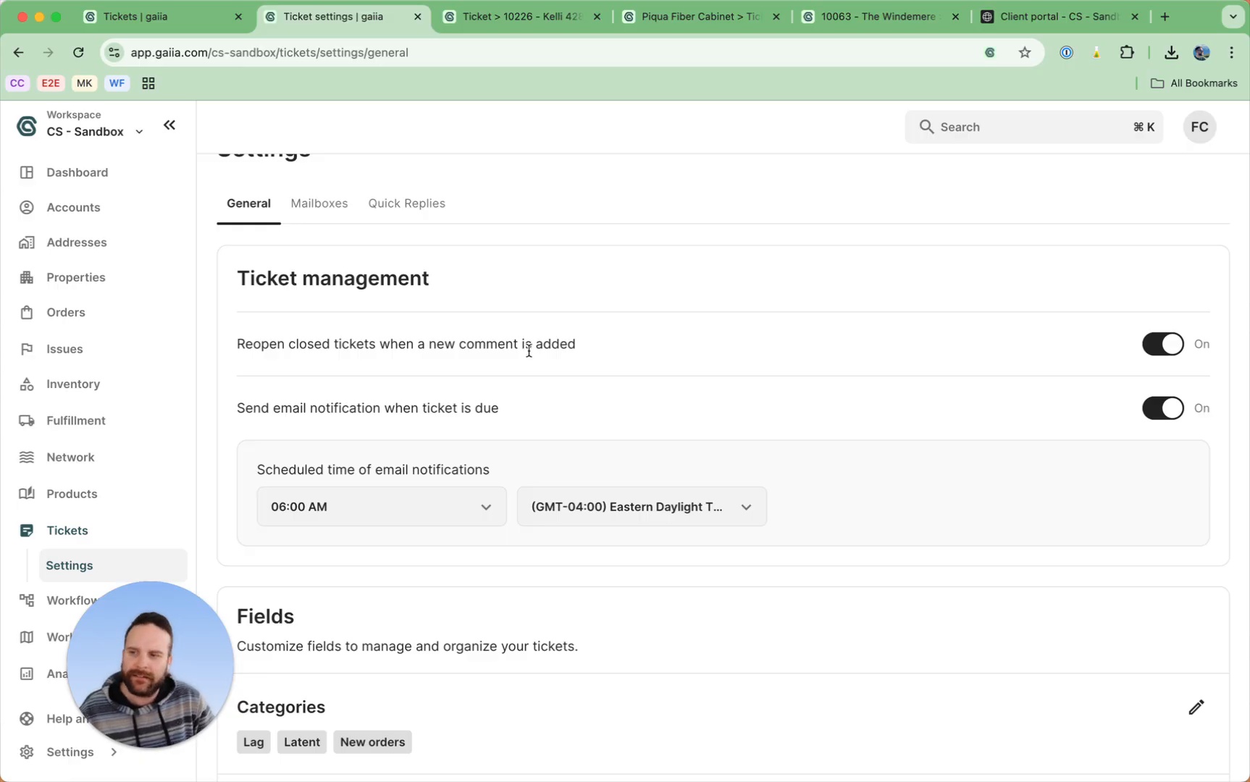
pyautogui.scroll(-3, 529, 351)
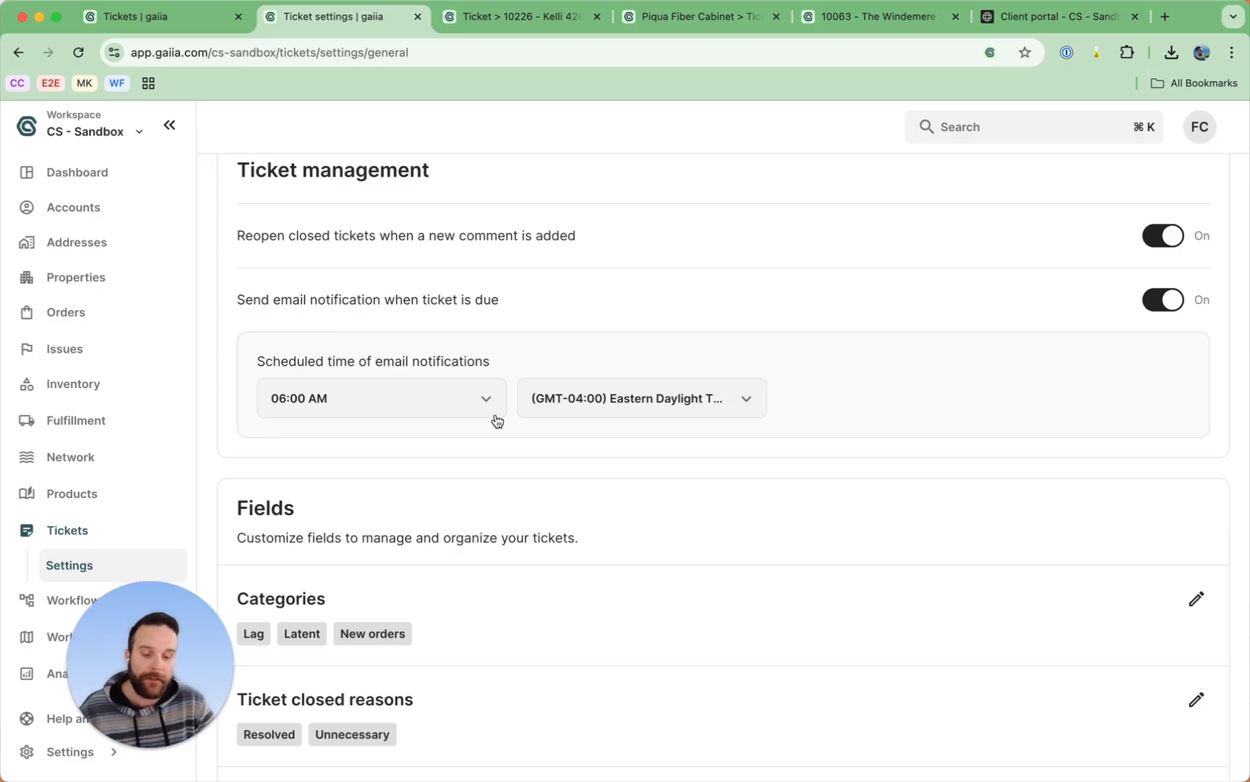
pyautogui.scroll(-4, 497, 422)
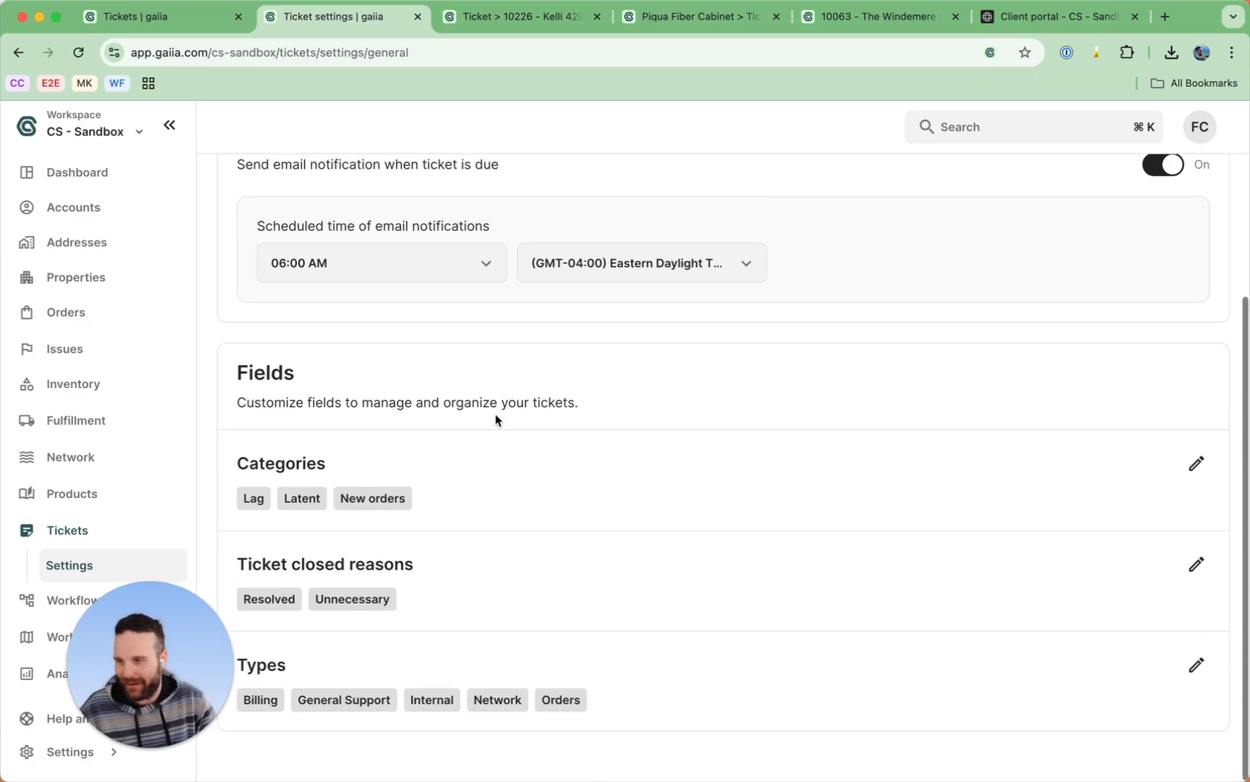
# Step: Examine the customizable ticket fields: Categories, Ticket closed reasons and Types
pyautogui.moveTo(236, 472); pyautogui.dragTo(336, 475)
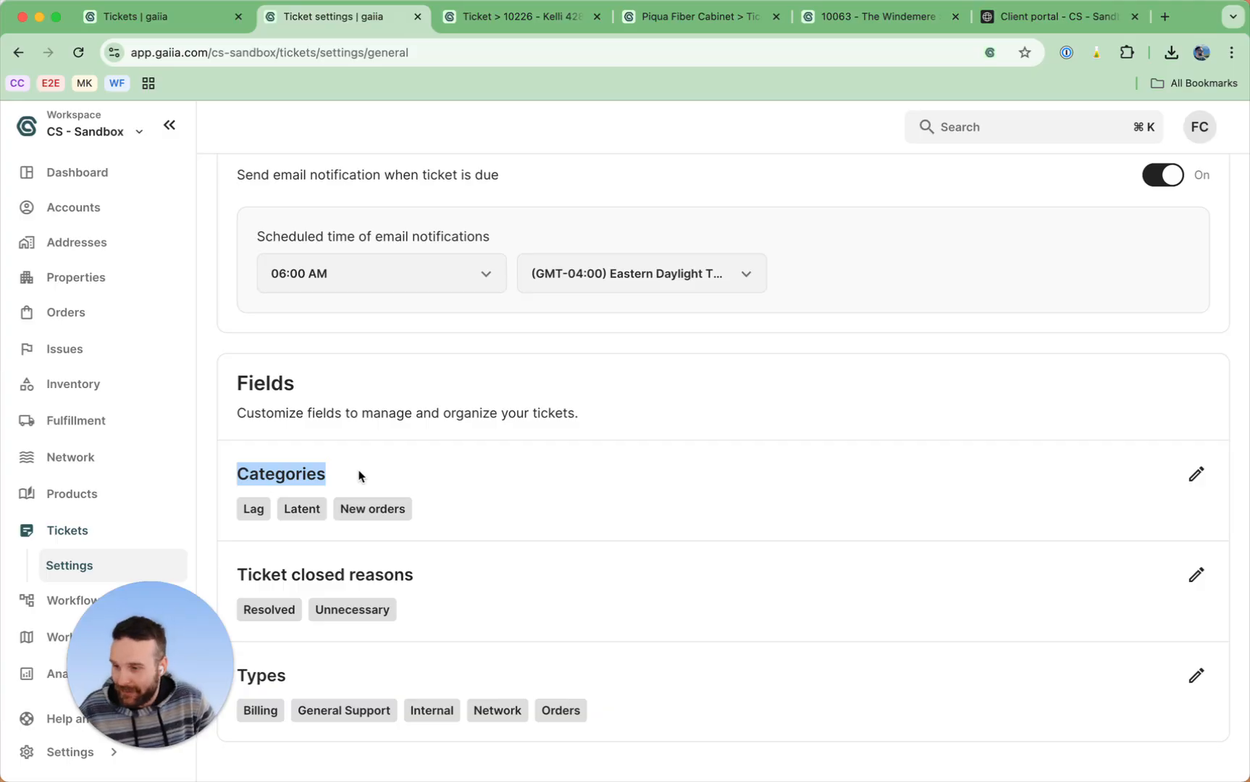
pyautogui.moveTo(231, 573); pyautogui.dragTo(474, 573)
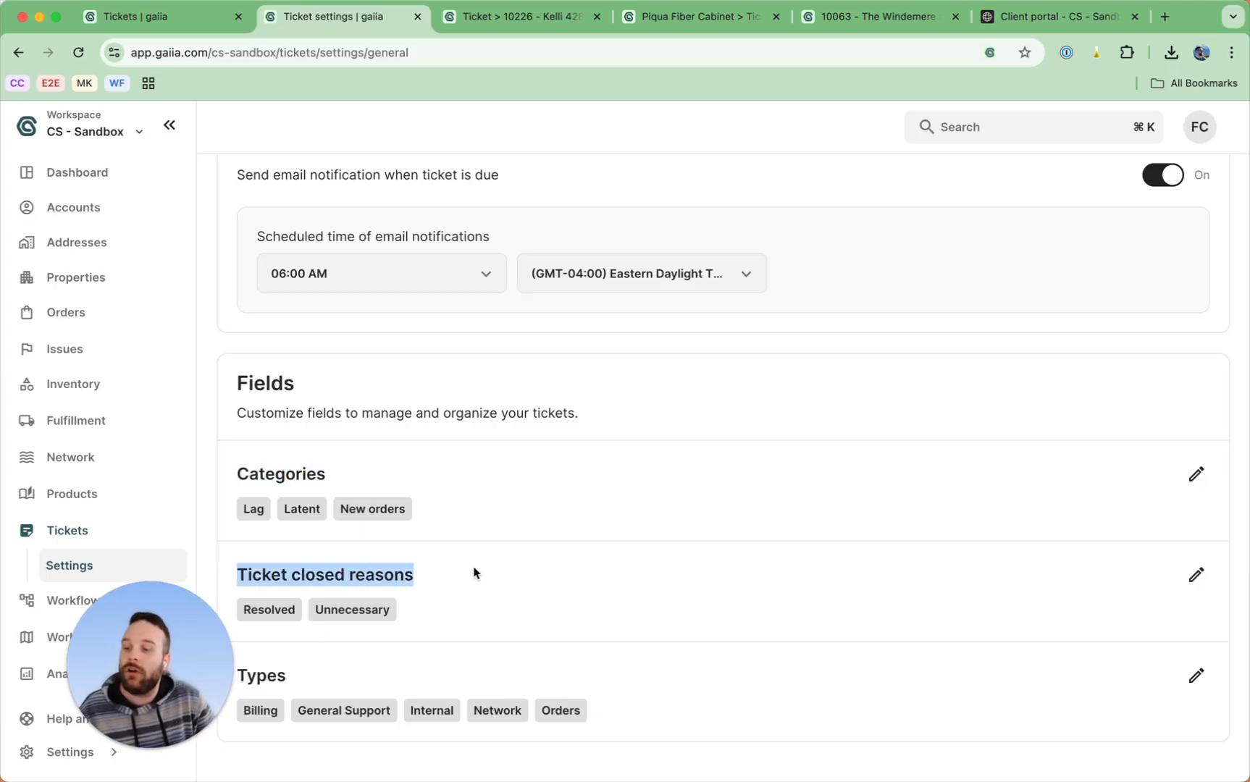
pyautogui.doubleClick(259, 677)
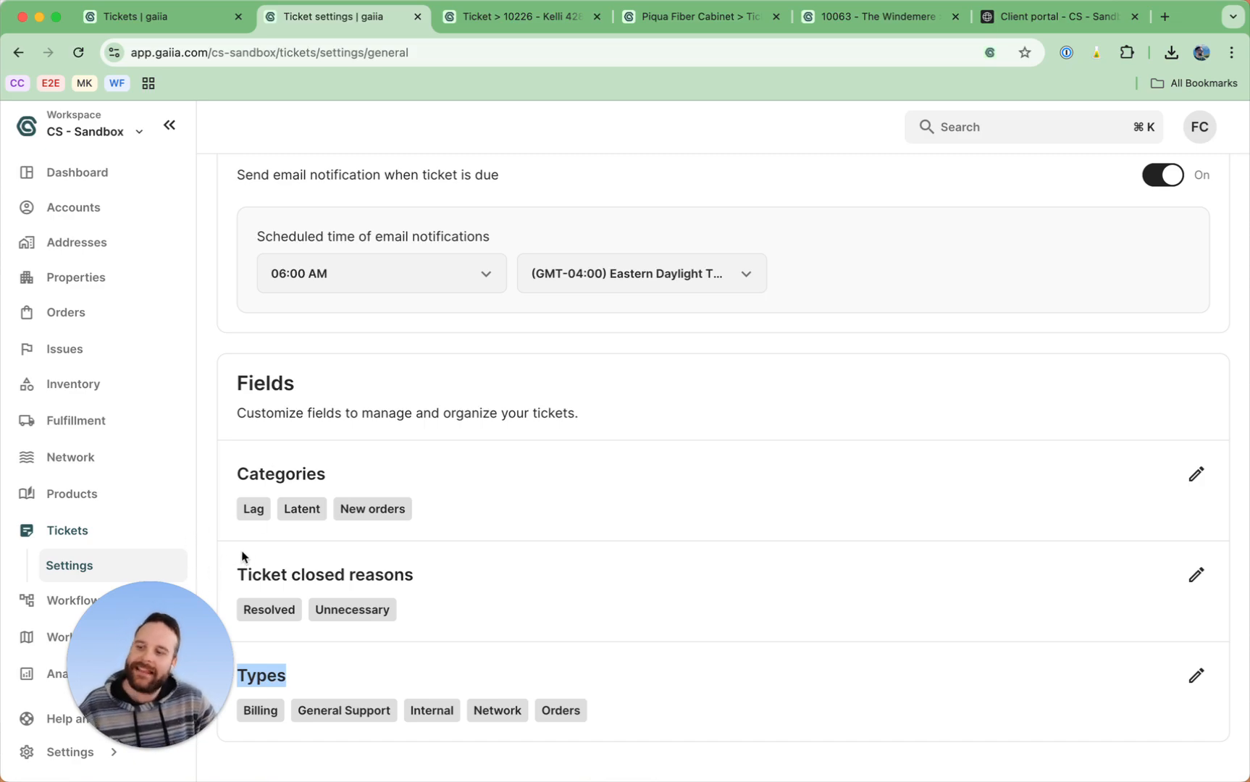
pyautogui.moveTo(239, 572); pyautogui.dragTo(394, 585)
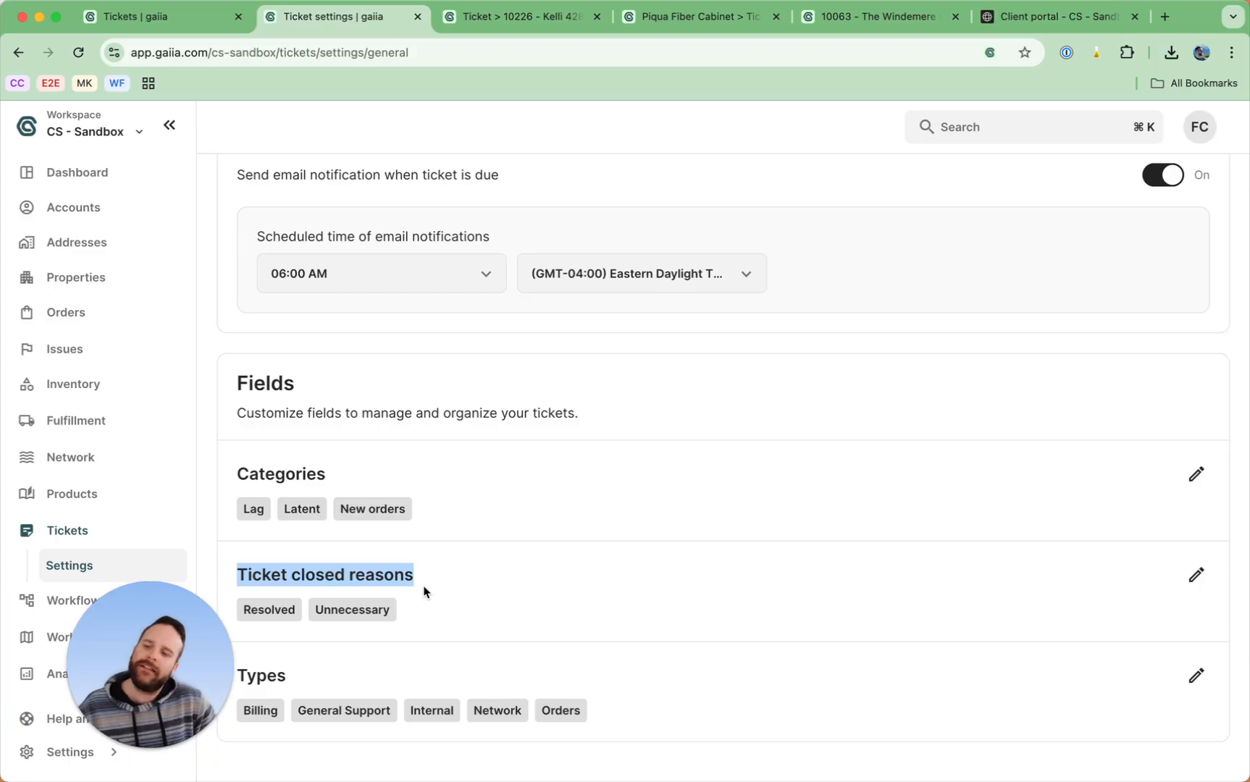
pyautogui.click(423, 585)
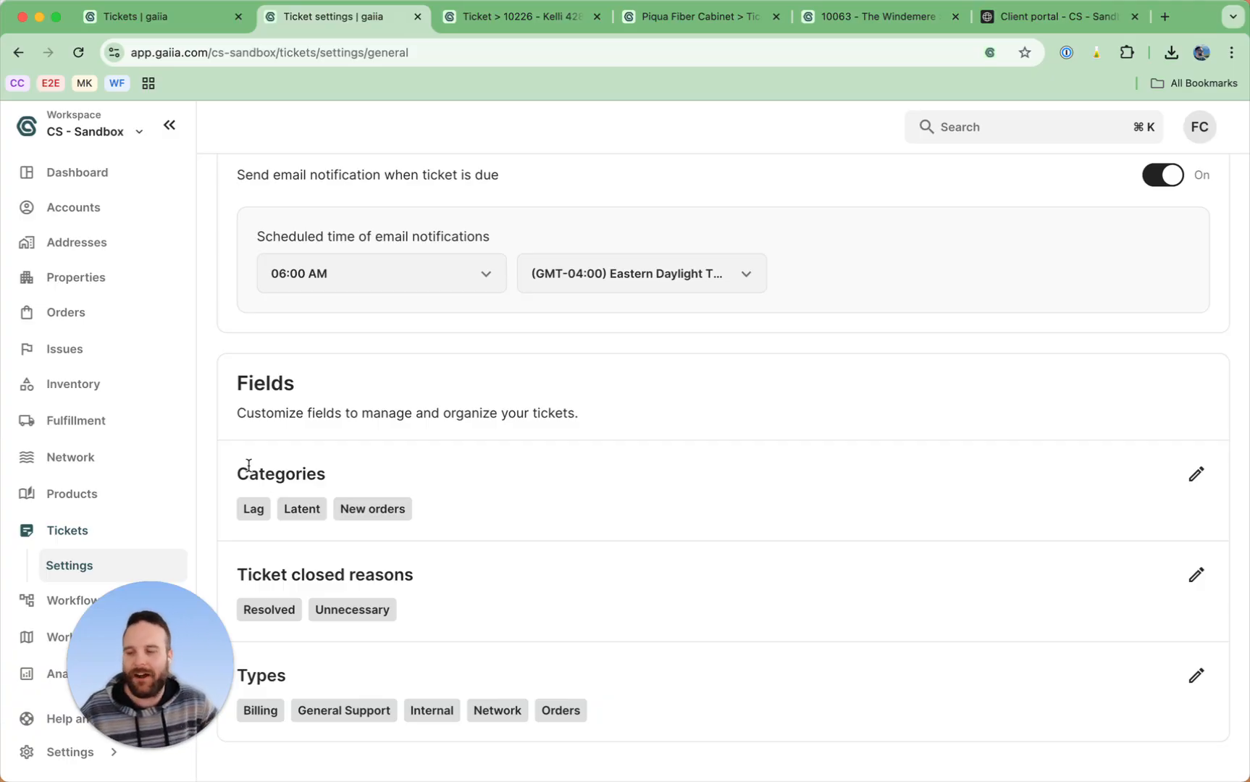
# Step: View the configured ticket mailboxes and the list of quick reply templates
pyautogui.scroll(5, 670, 399)
pyautogui.click(304, 244)
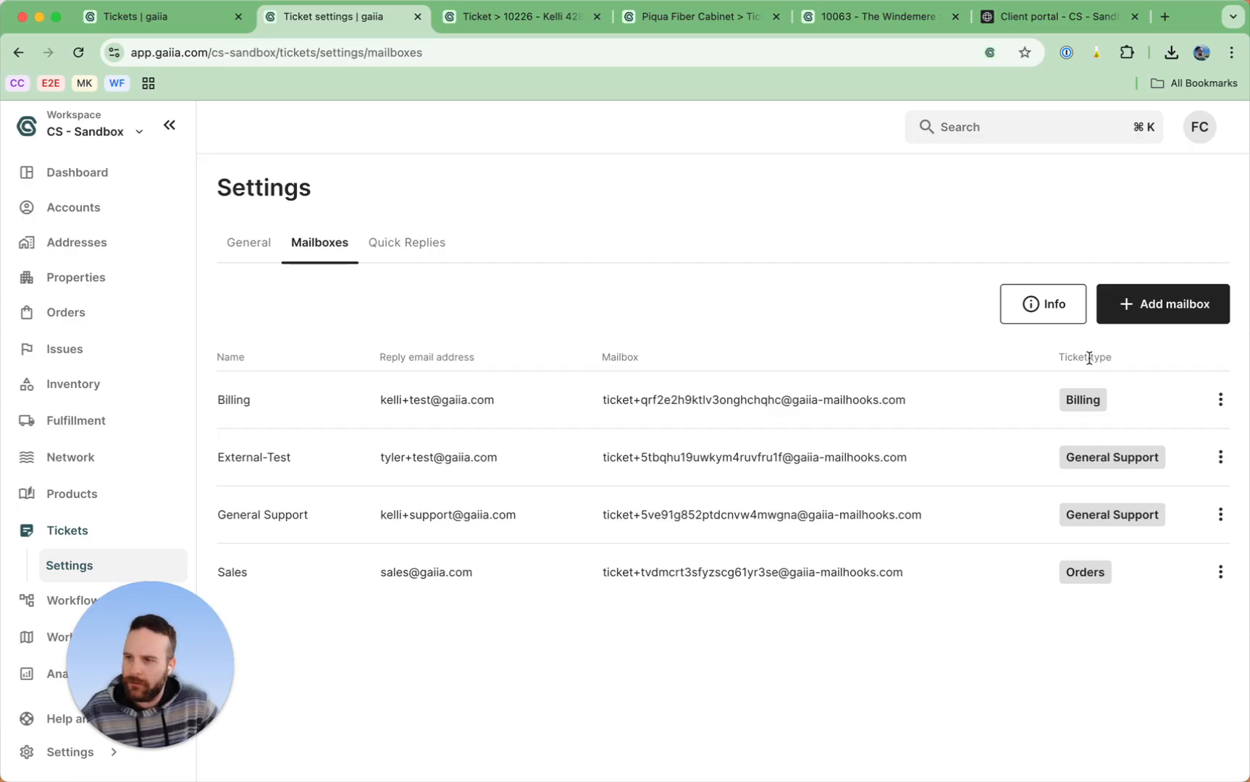
pyautogui.click(449, 247)
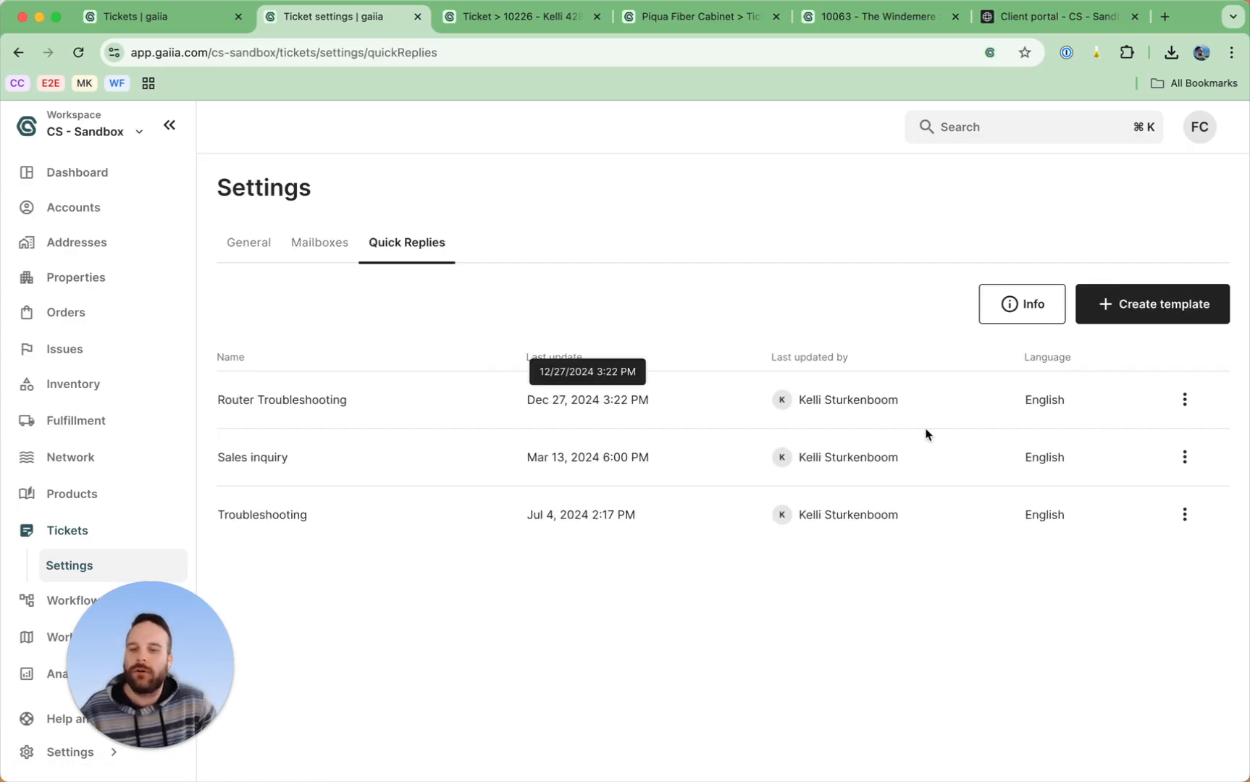
# Step: Open the Router Troubleshooting quick reply template for editing, examine its message, and return to the template list
pyautogui.click(1183, 401)
pyautogui.click(1130, 443)
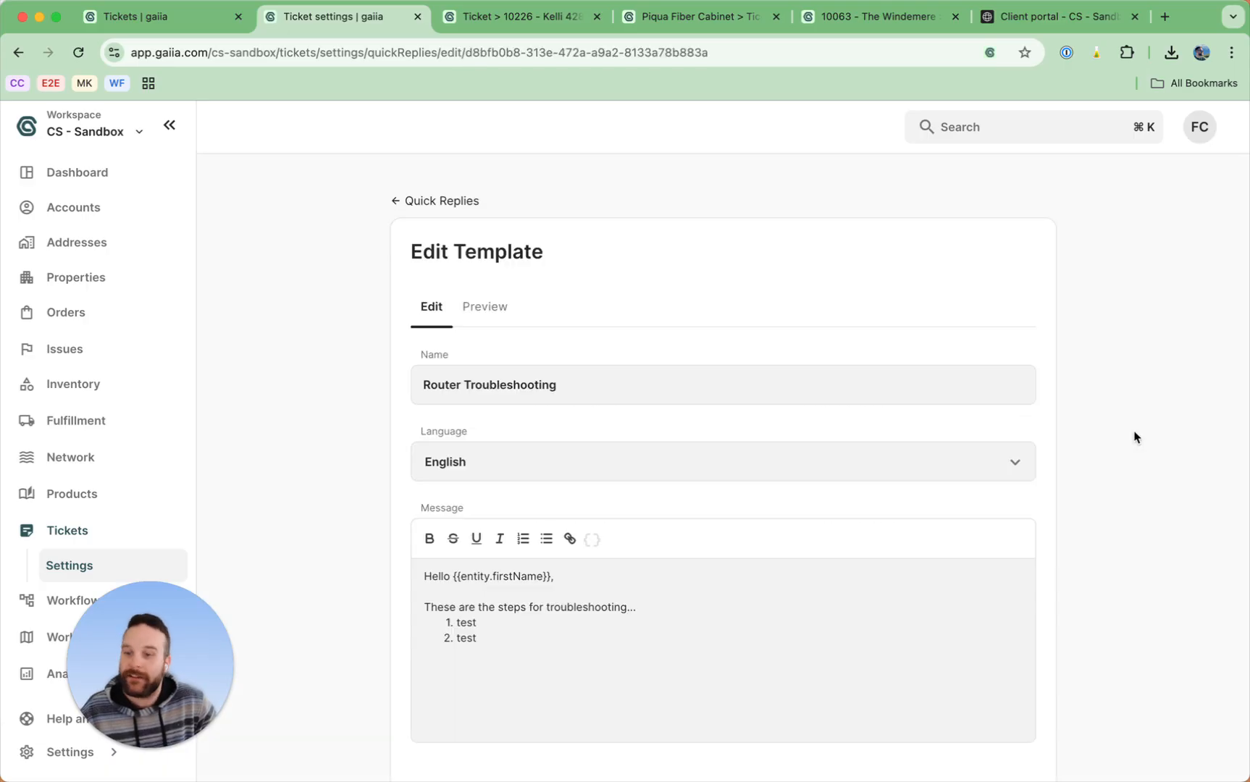
pyautogui.scroll(-1, 734, 558)
pyautogui.scroll(1, 733, 559)
pyautogui.scroll(-1, 733, 560)
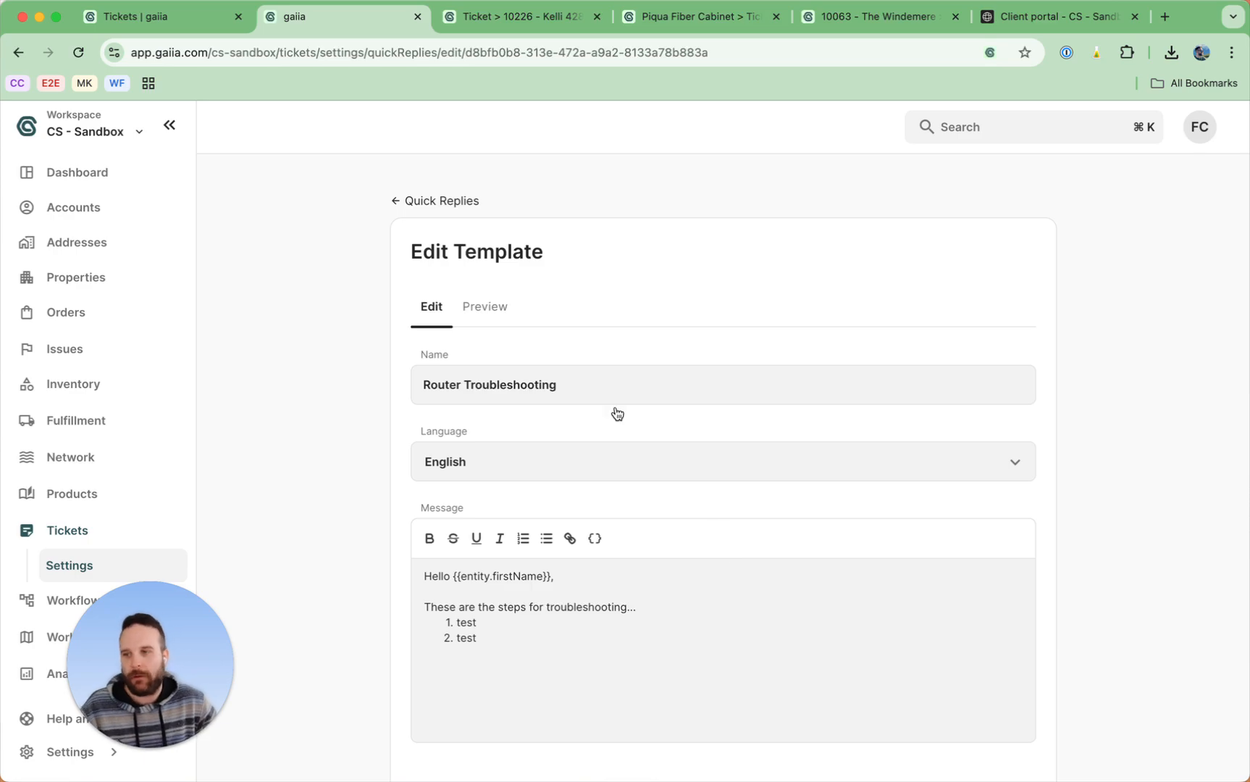
pyautogui.click(461, 201)
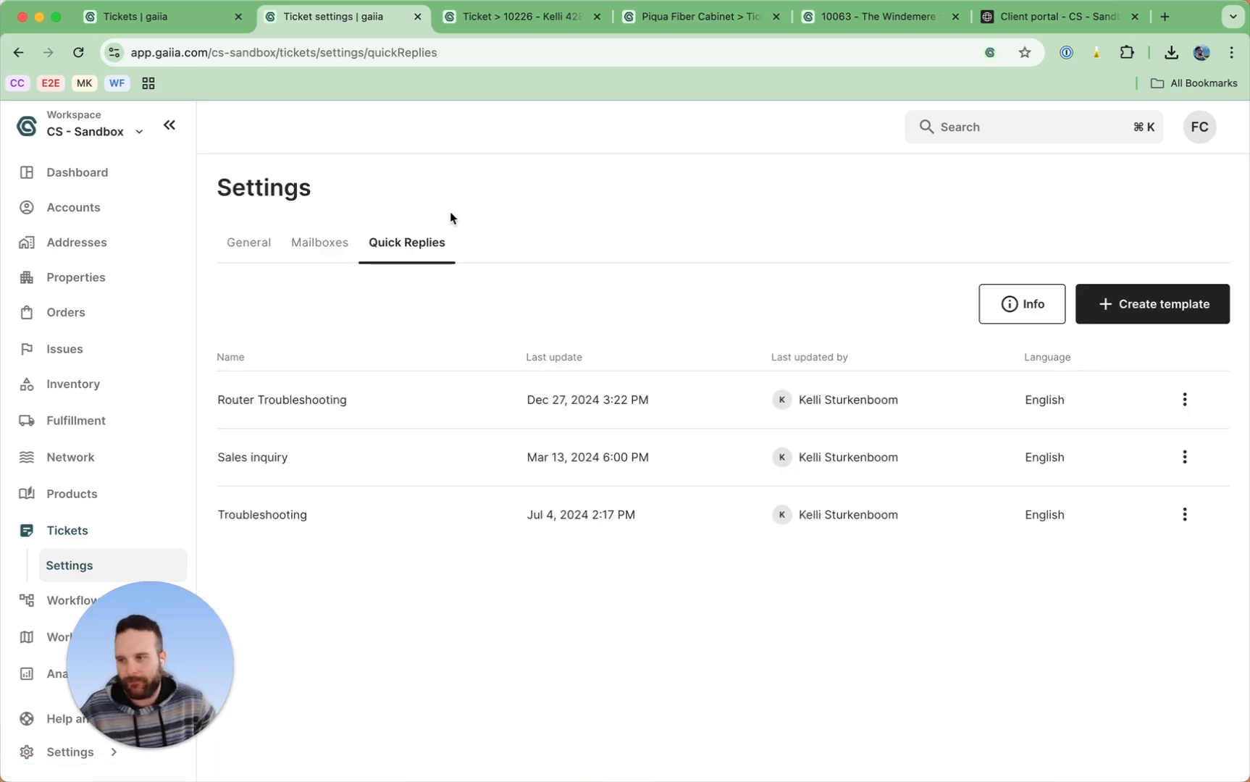
# Step: Start a new ticket from the tickets overview with External Ticket visibility
pyautogui.click(91, 526)
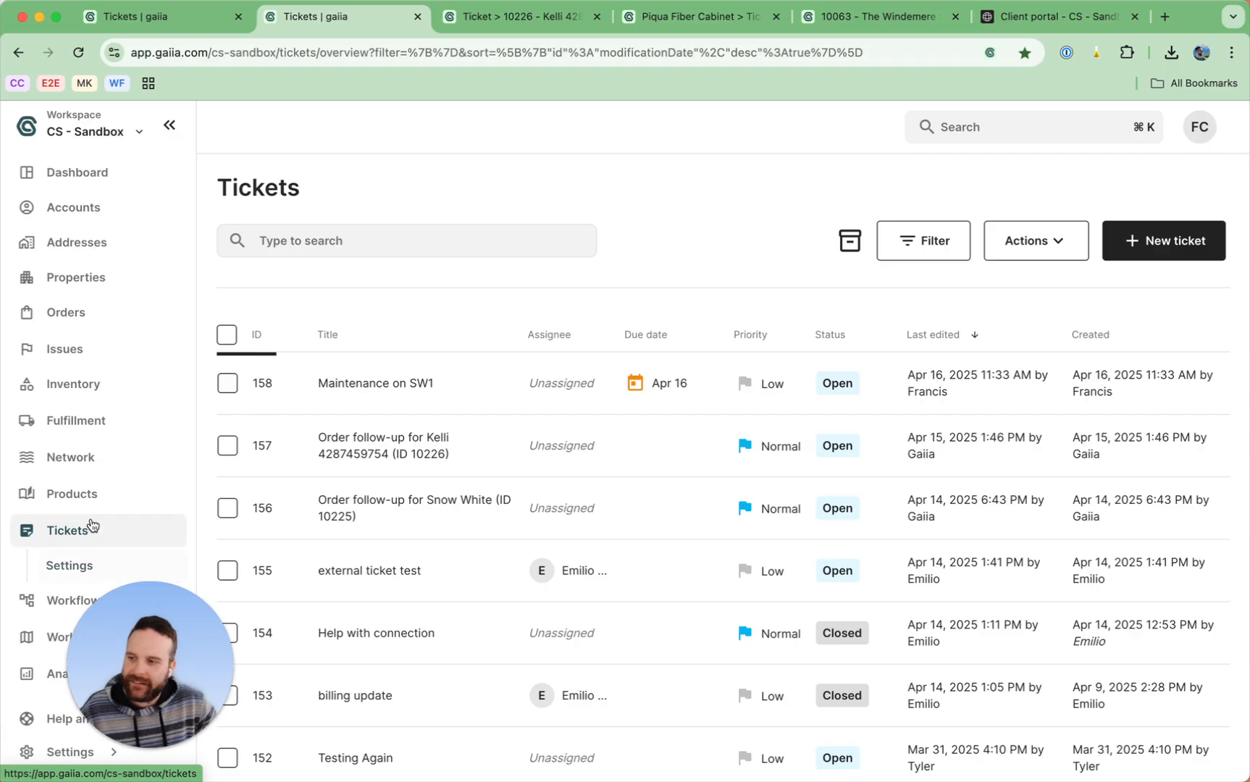
pyautogui.click(1188, 241)
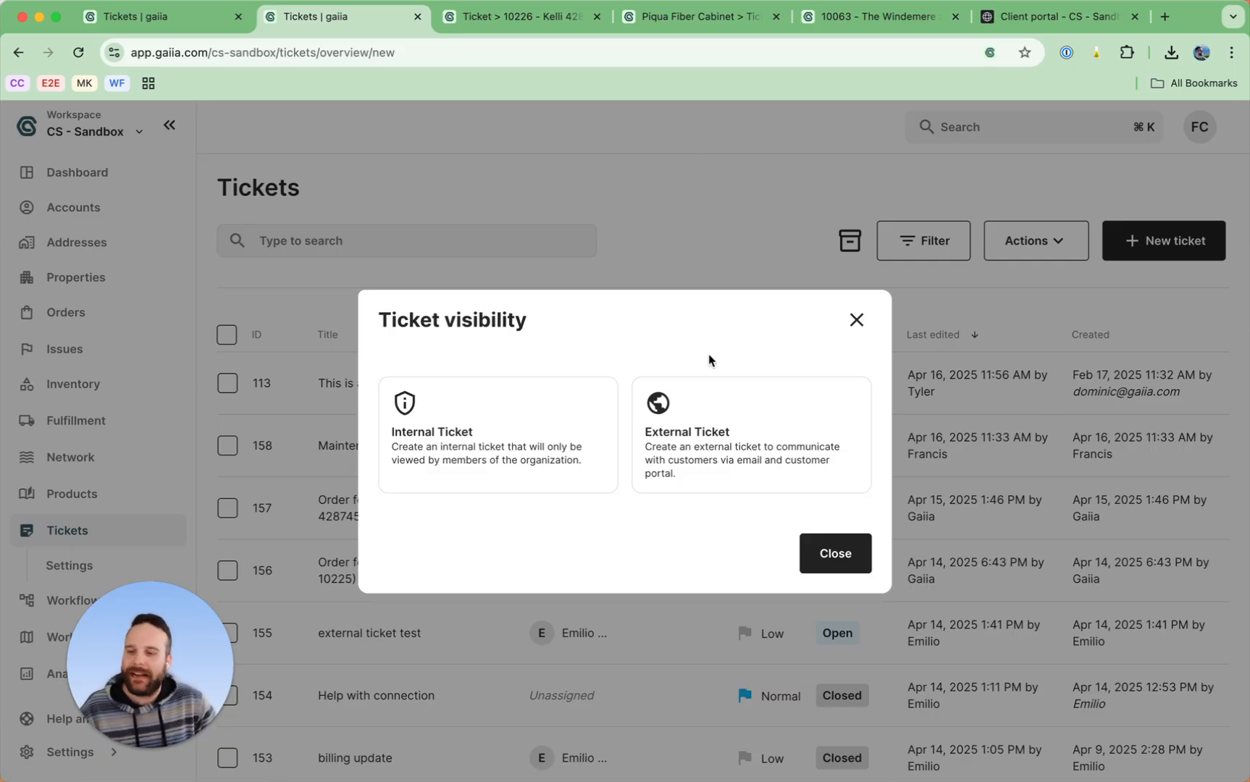
pyautogui.click(727, 403)
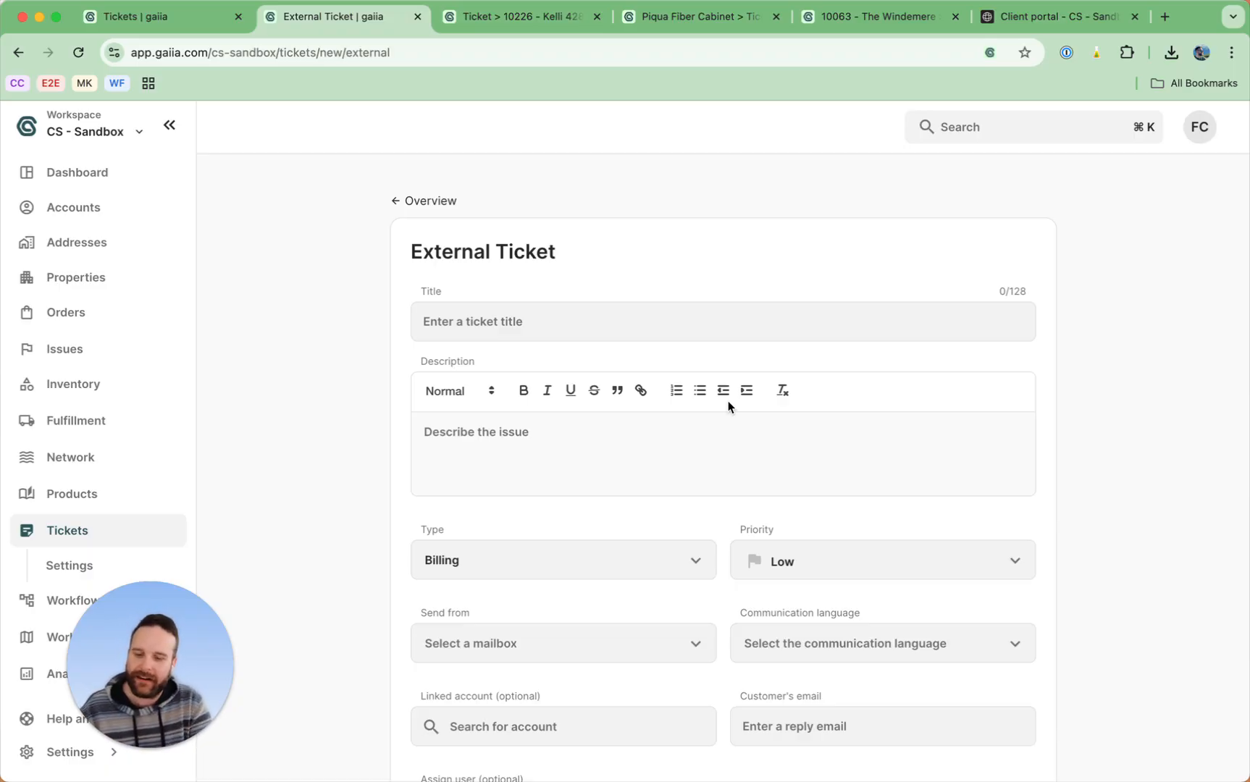
# Step: Switch to the client portal and log in with the email and password saved for gaiia White Label Portal (Demo)
pyautogui.click(1088, 20)
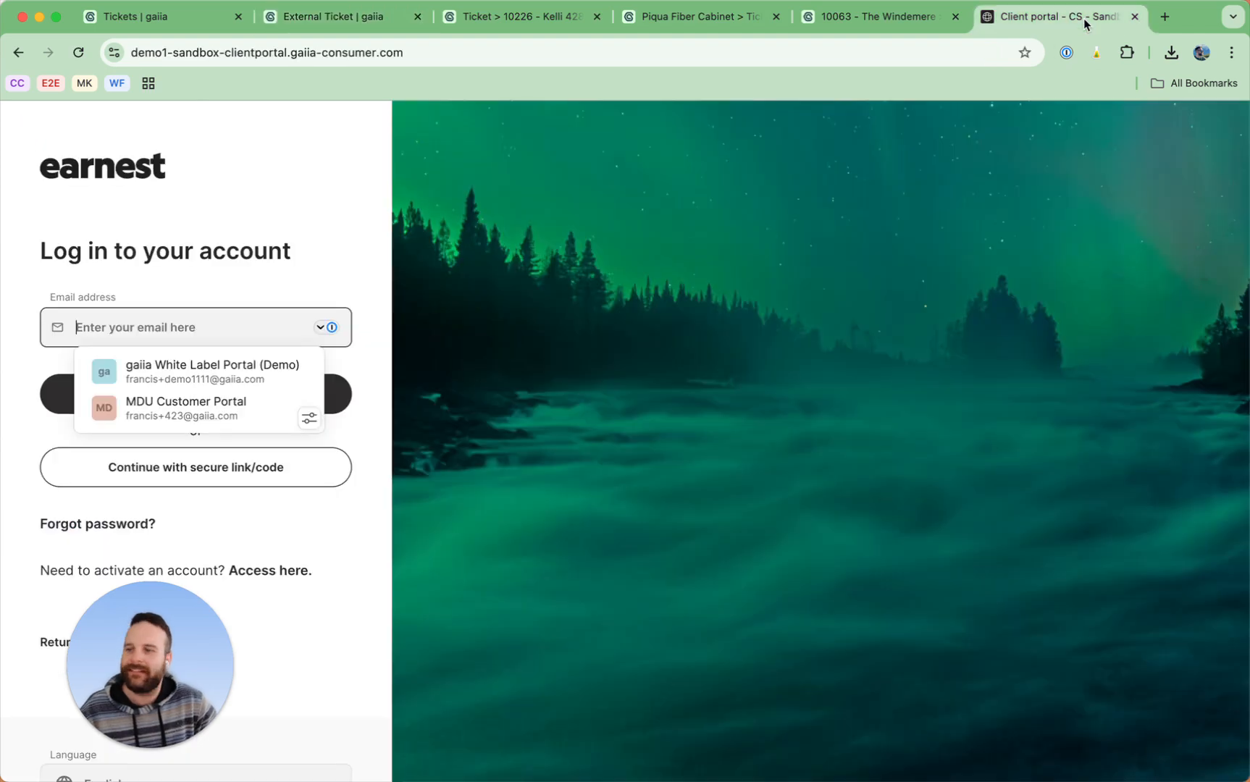
pyautogui.click(221, 365)
pyautogui.click(188, 395)
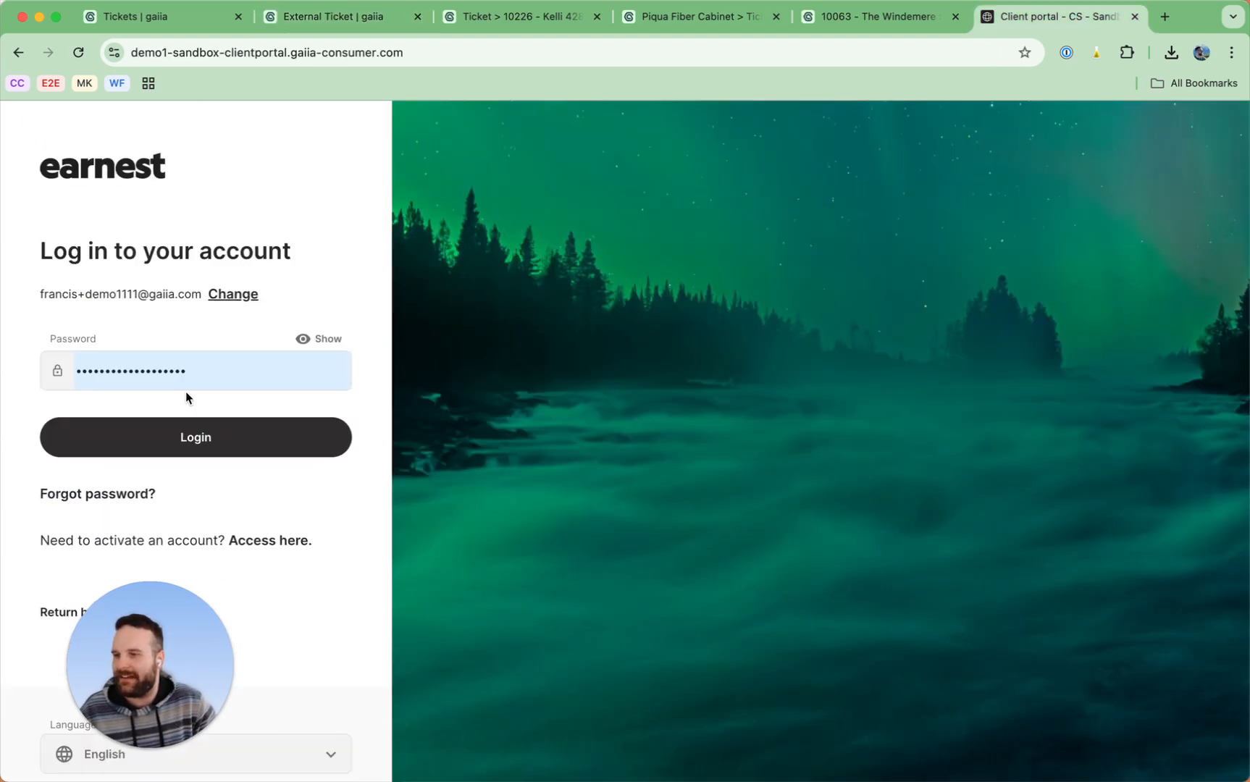
pyautogui.click(223, 421)
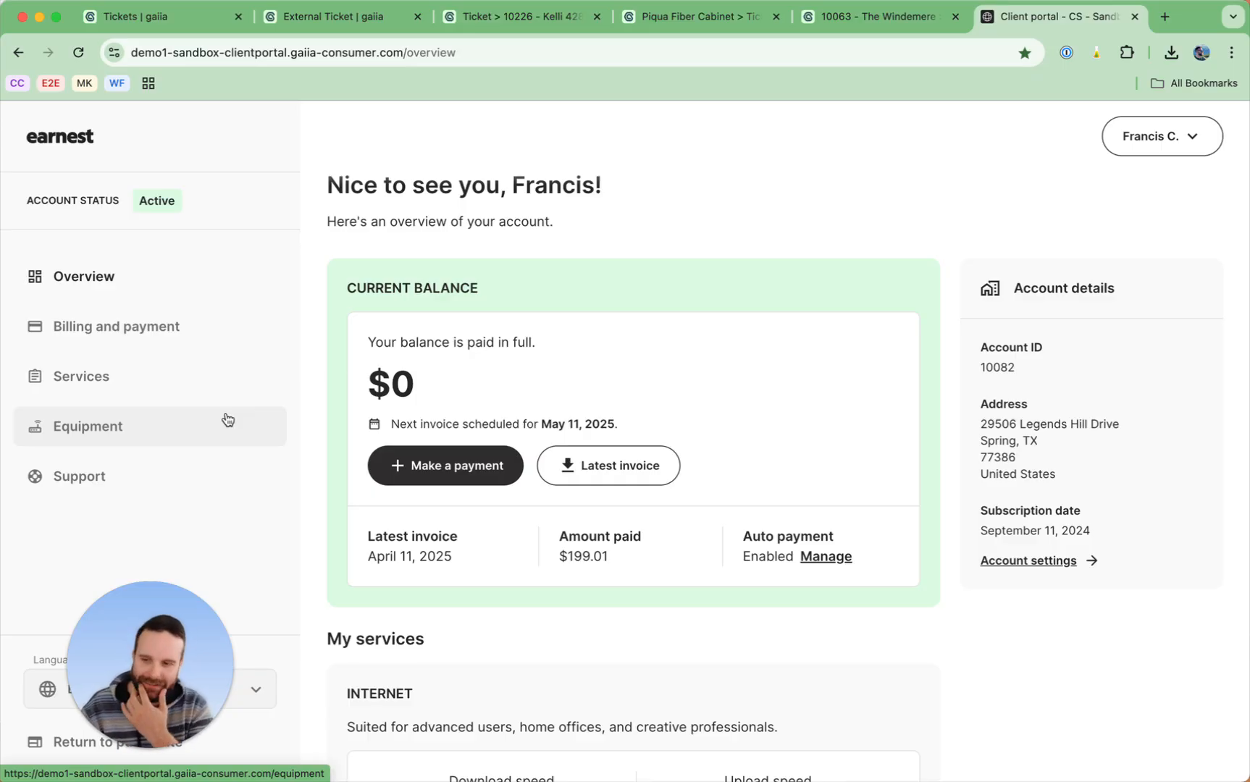
# Step: Open the customer's support tickets and view the conversations of "Issue with network" and "Internet very latent"
pyautogui.click(140, 477)
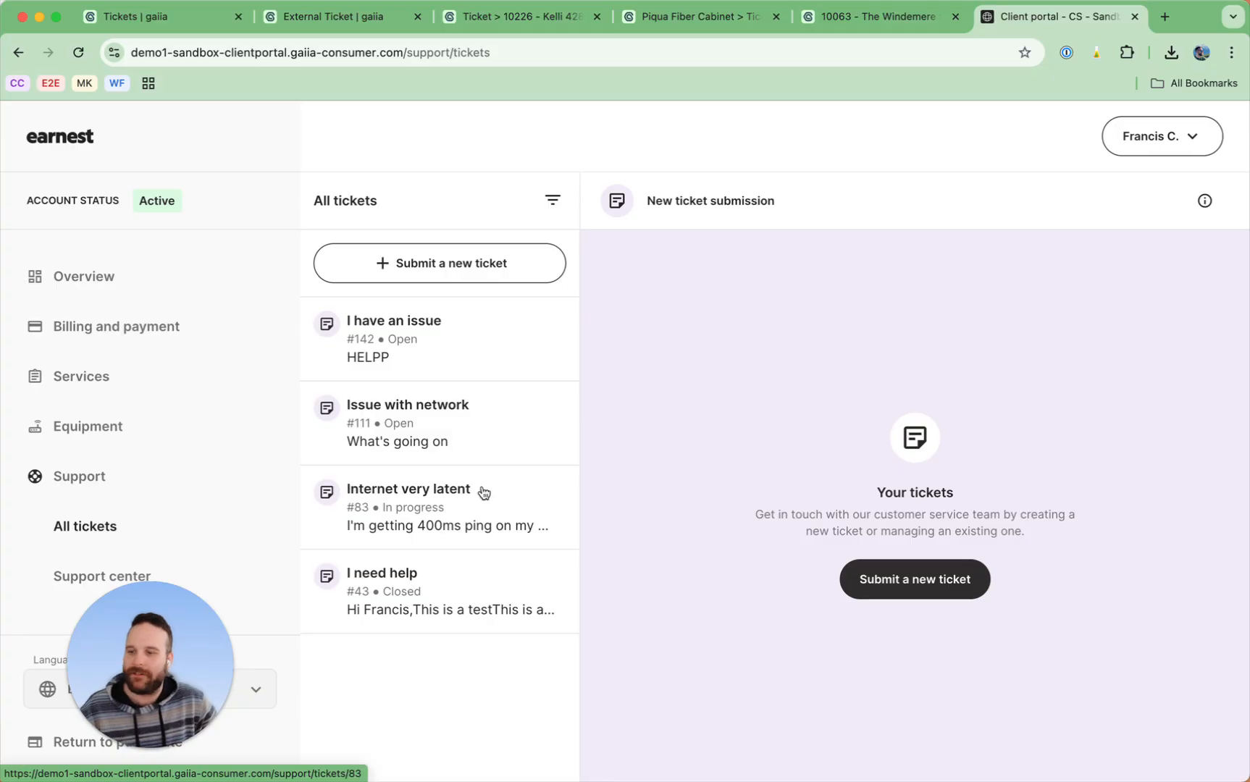
pyautogui.click(471, 423)
pyautogui.click(466, 355)
pyautogui.click(454, 413)
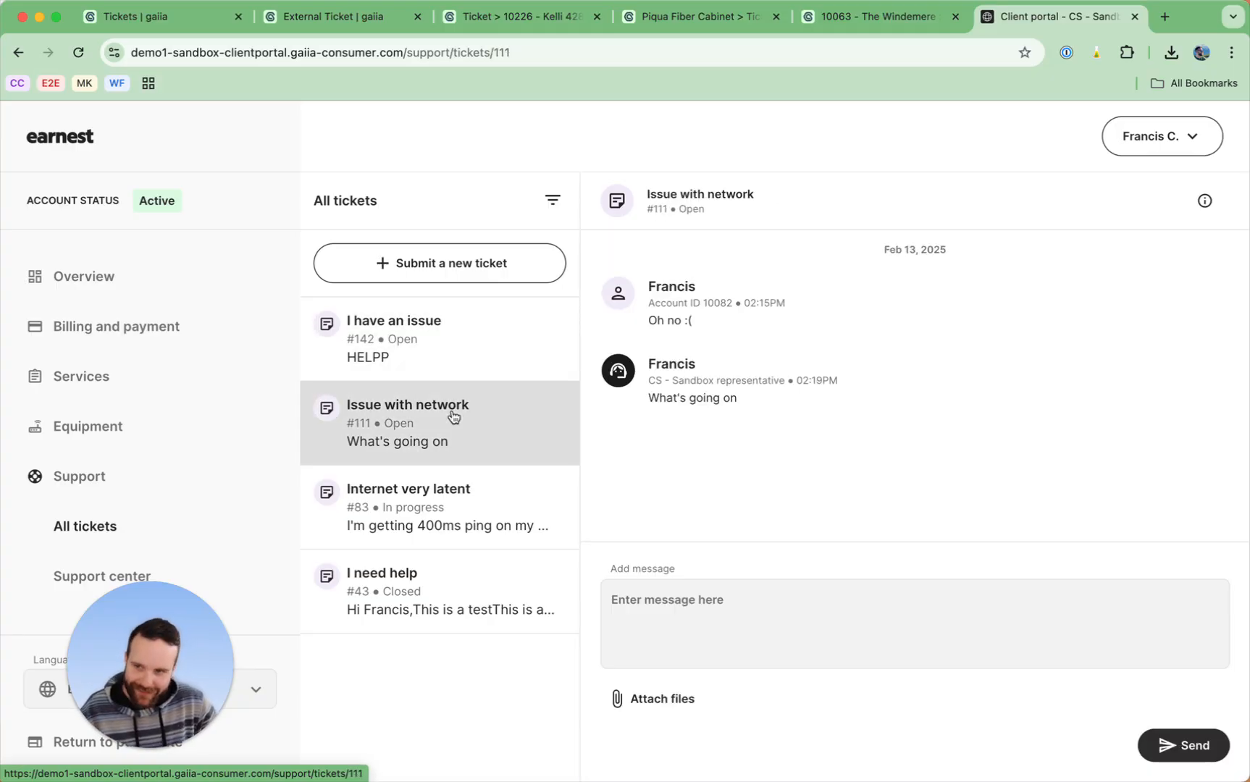
pyautogui.click(451, 510)
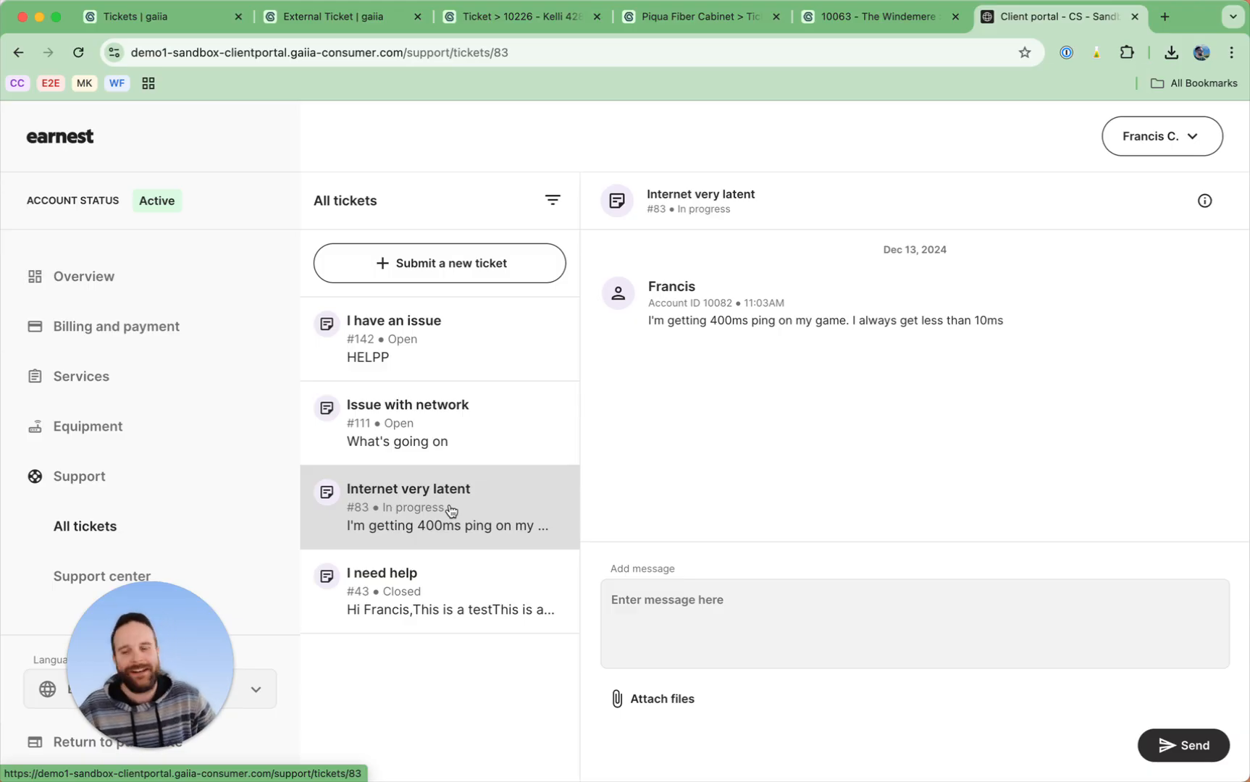
# Step: Return to the gaiia workspace's overview of all tickets
pyautogui.click(181, 18)
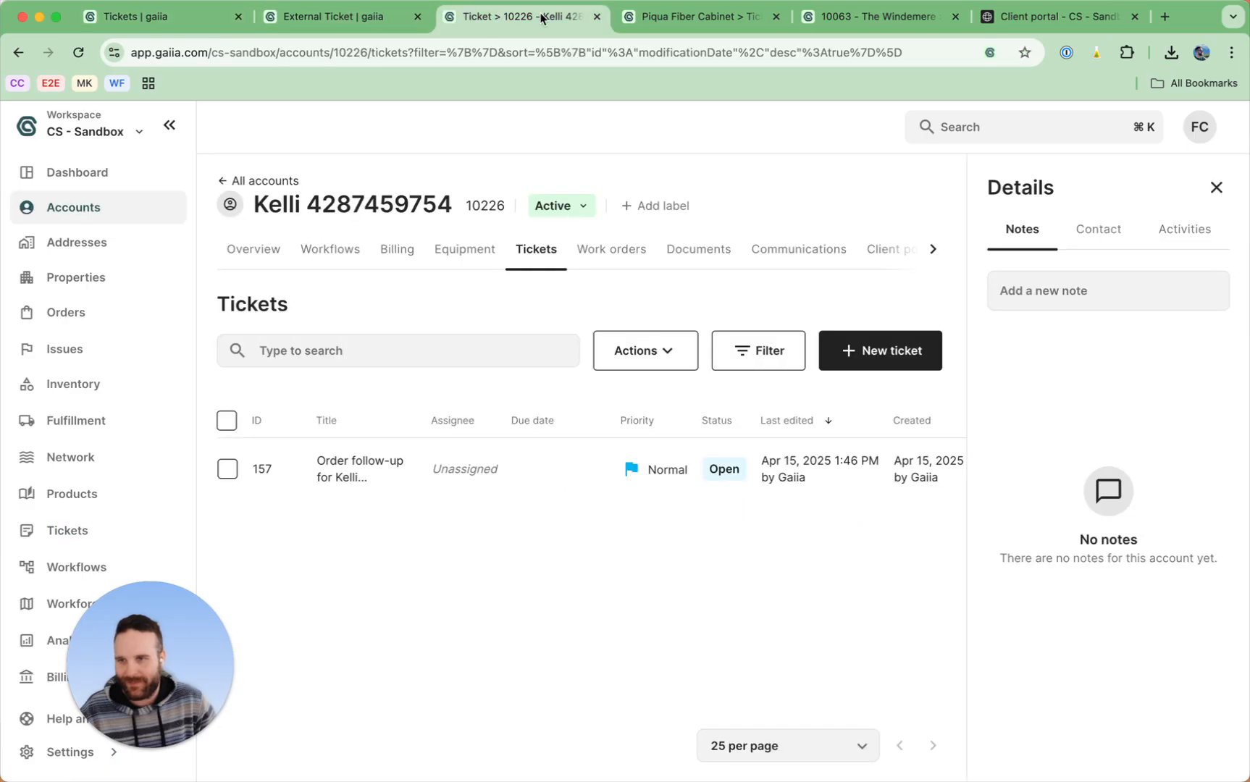
pyautogui.click(153, 10)
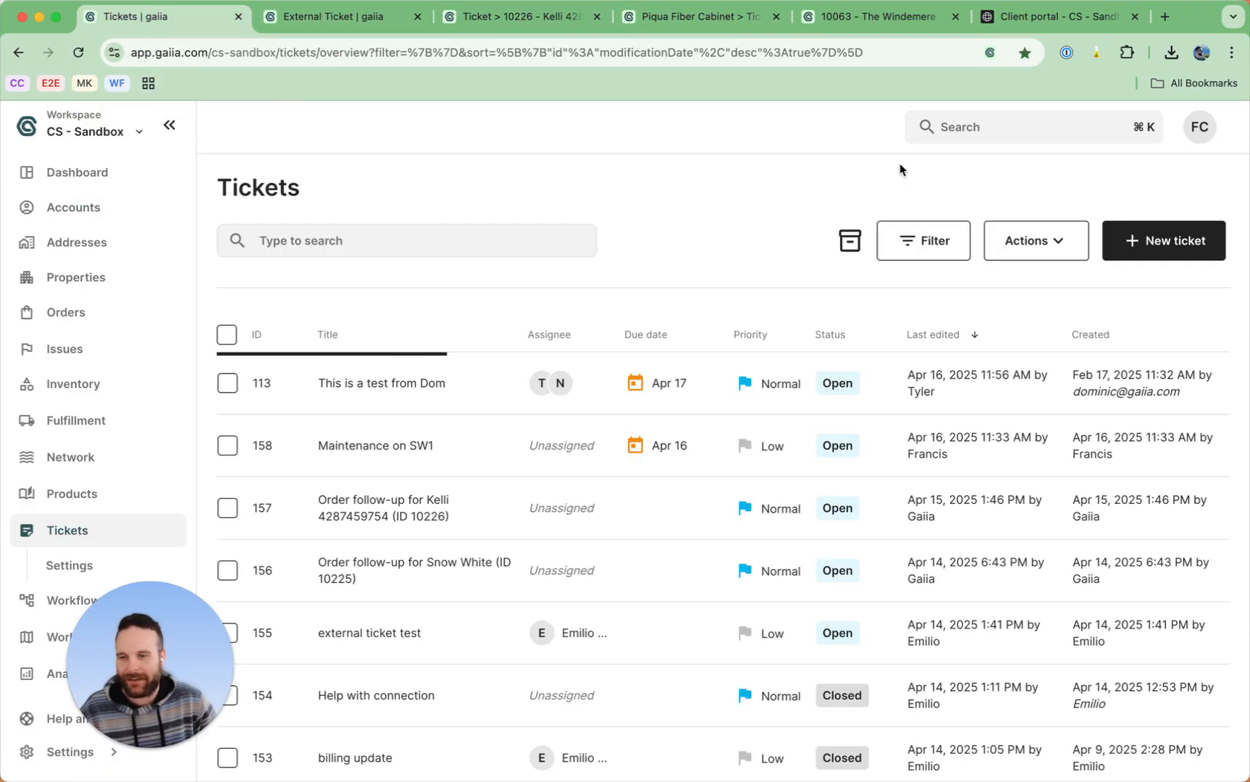
# Step: Start a new External Ticket titled "Issue w/ network" with the description "Network 123", correcting its spelling
pyautogui.click(1096, 246)
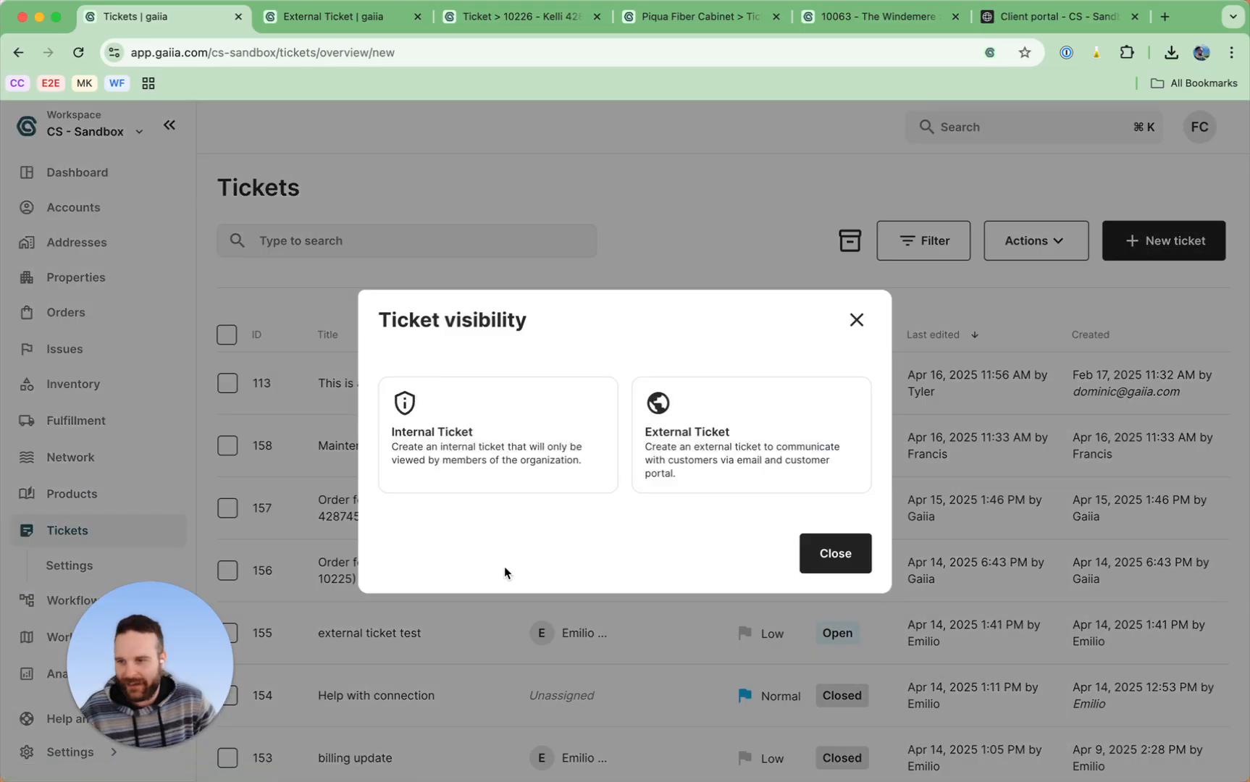
pyautogui.click(762, 437)
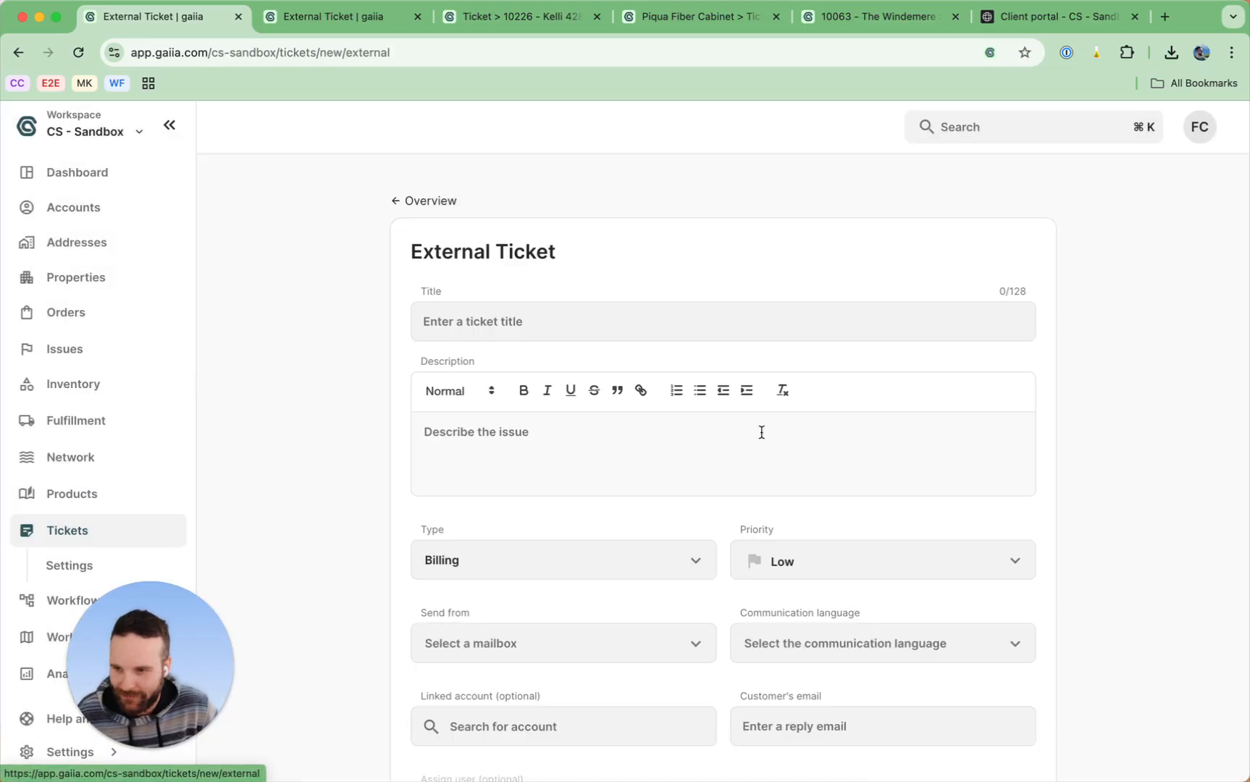
pyautogui.click(517, 324)
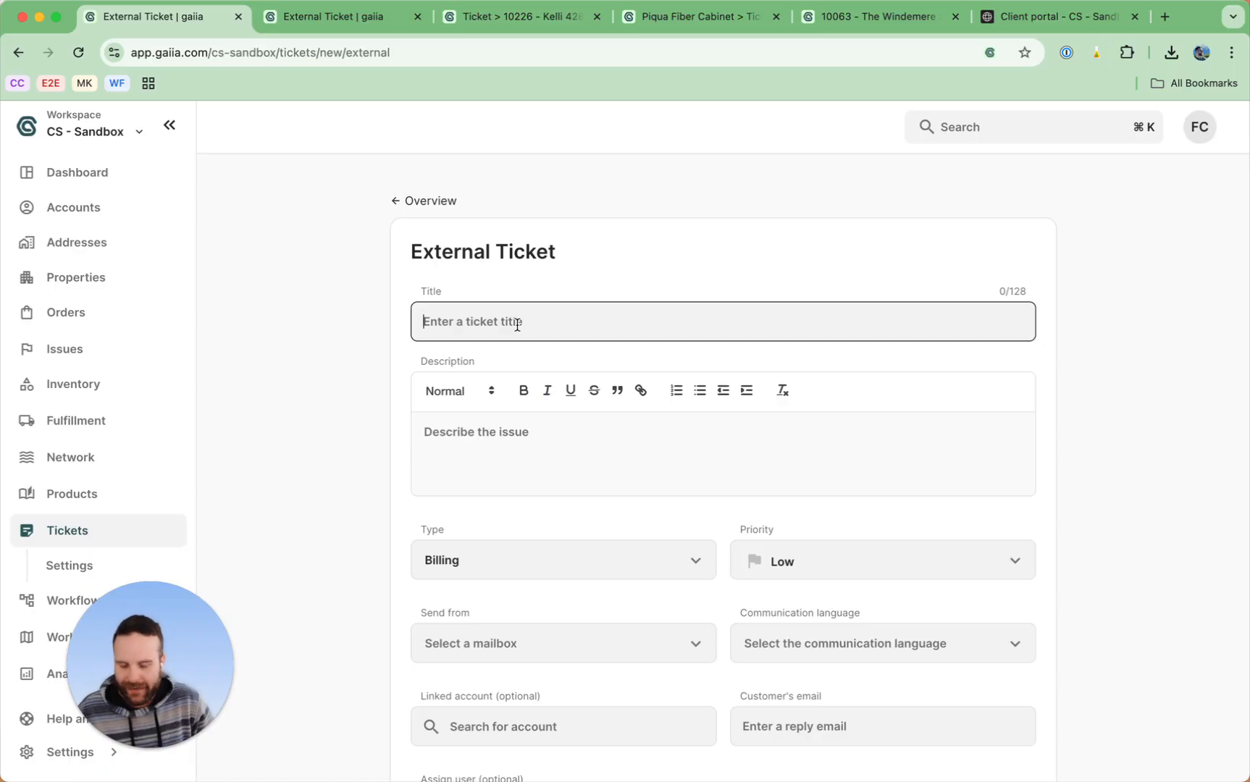
pyautogui.write('Issue ')
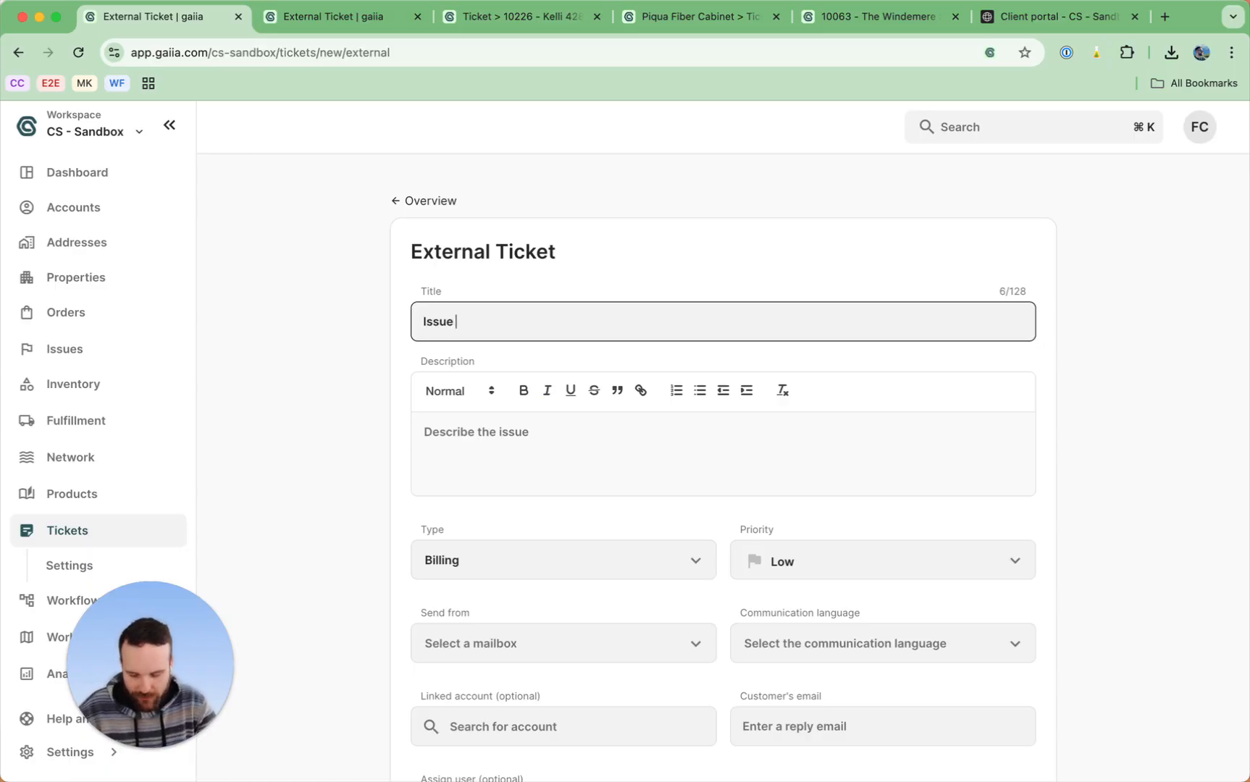
pyautogui.write('w/ network')
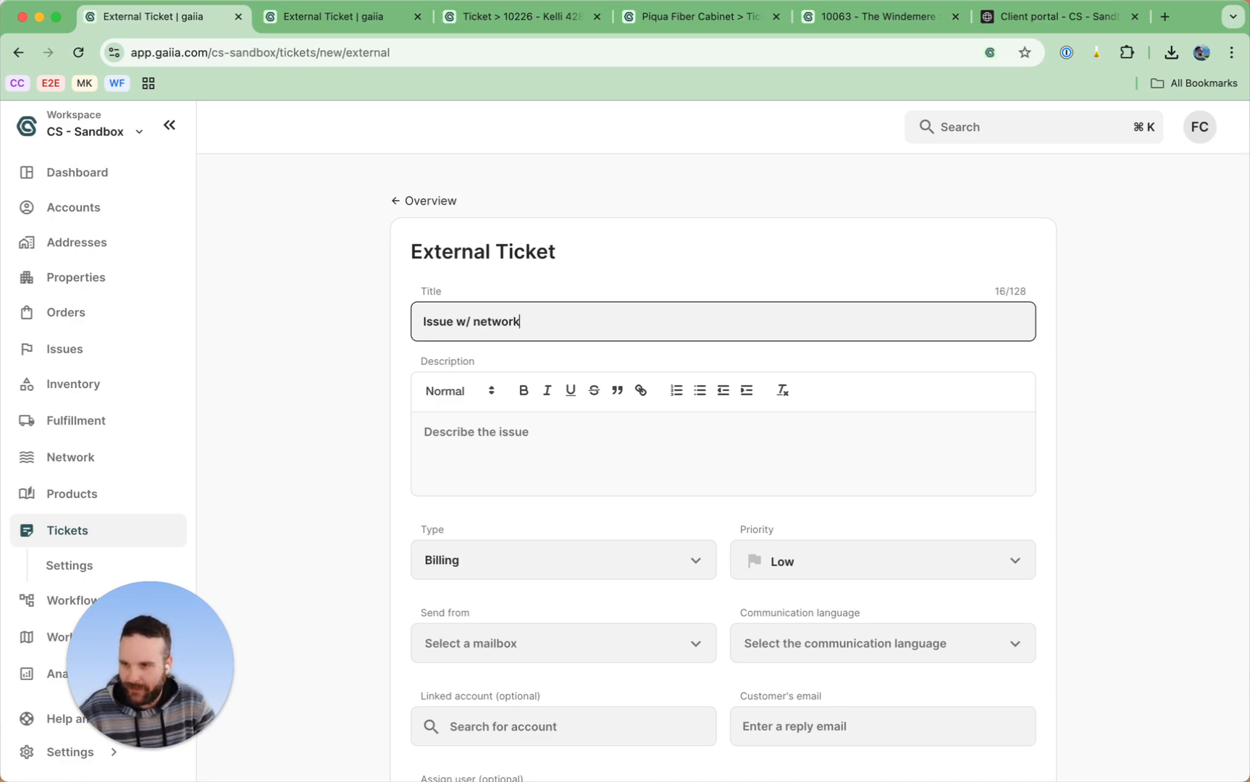
pyautogui.press('Tab')
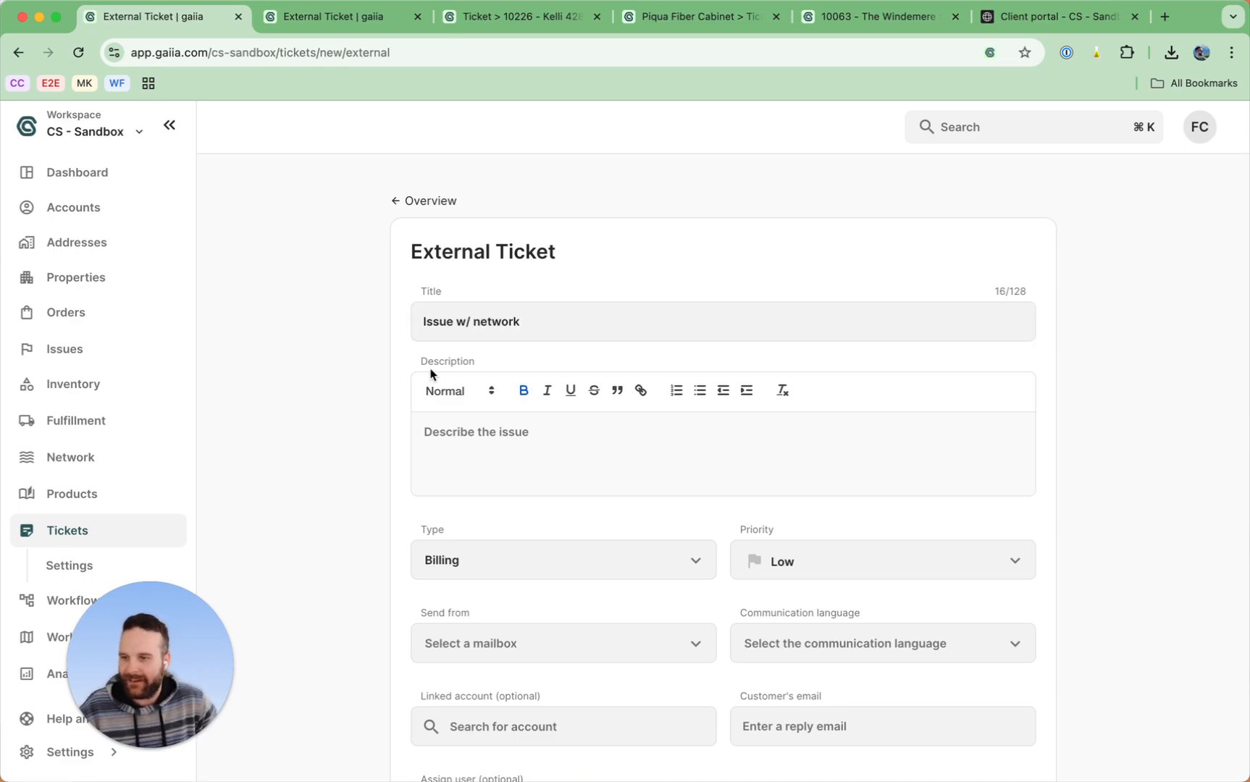
pyautogui.click(467, 474)
pyautogui.write('Networek 123')
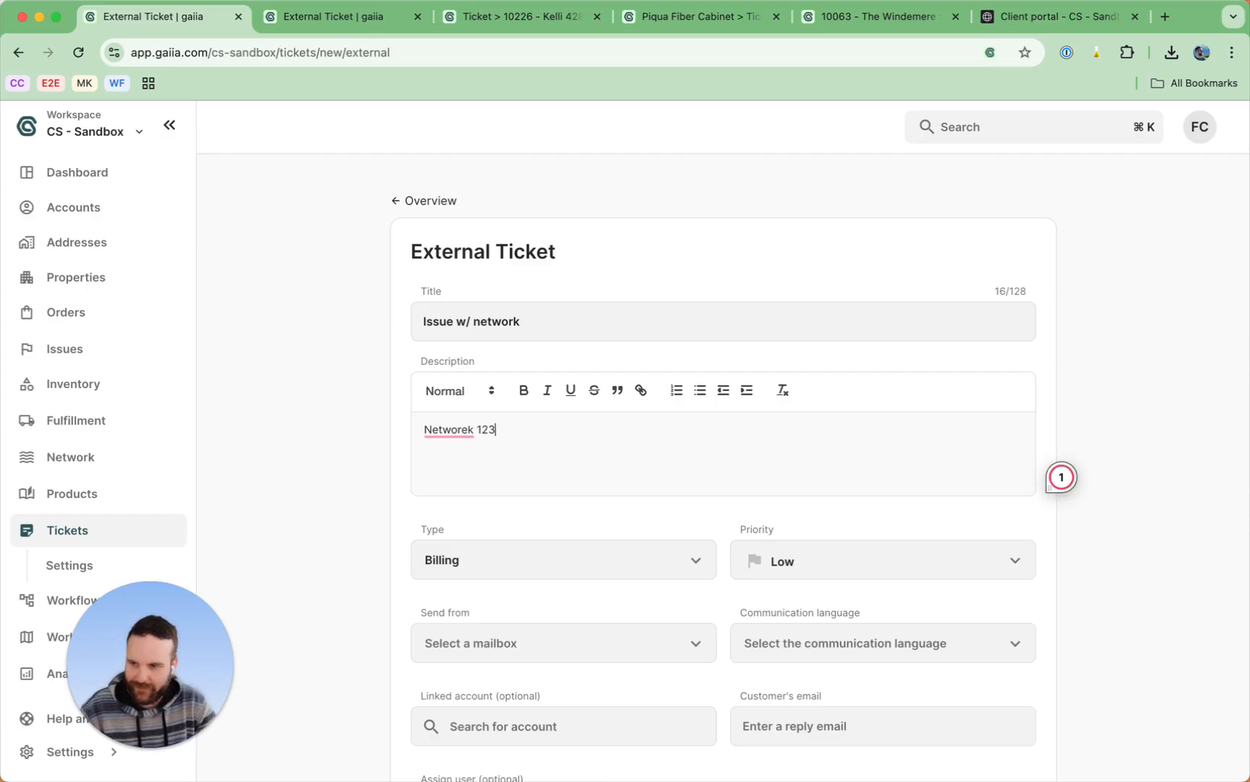
pyautogui.scroll(-3, 435, 290)
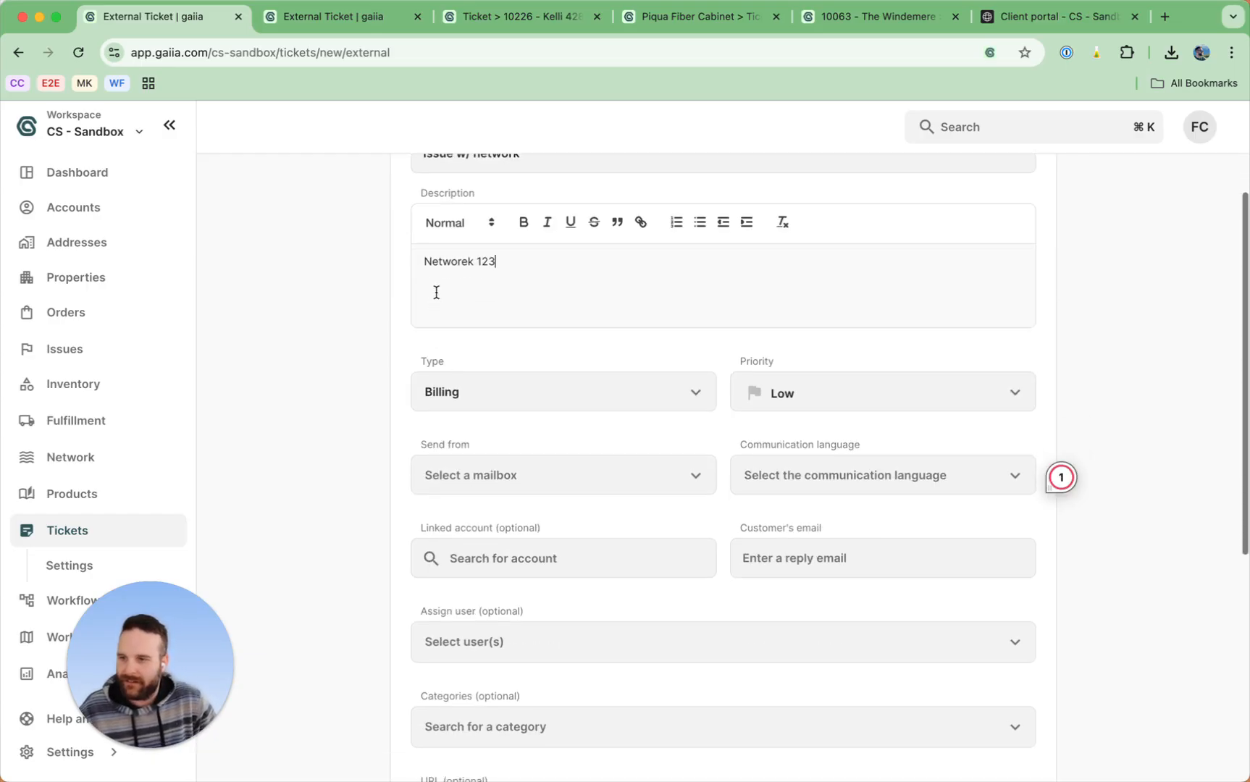
pyautogui.click(456, 309)
# Step: Set the new ticket's type to Network and its priority to Critical
pyautogui.click(469, 407)
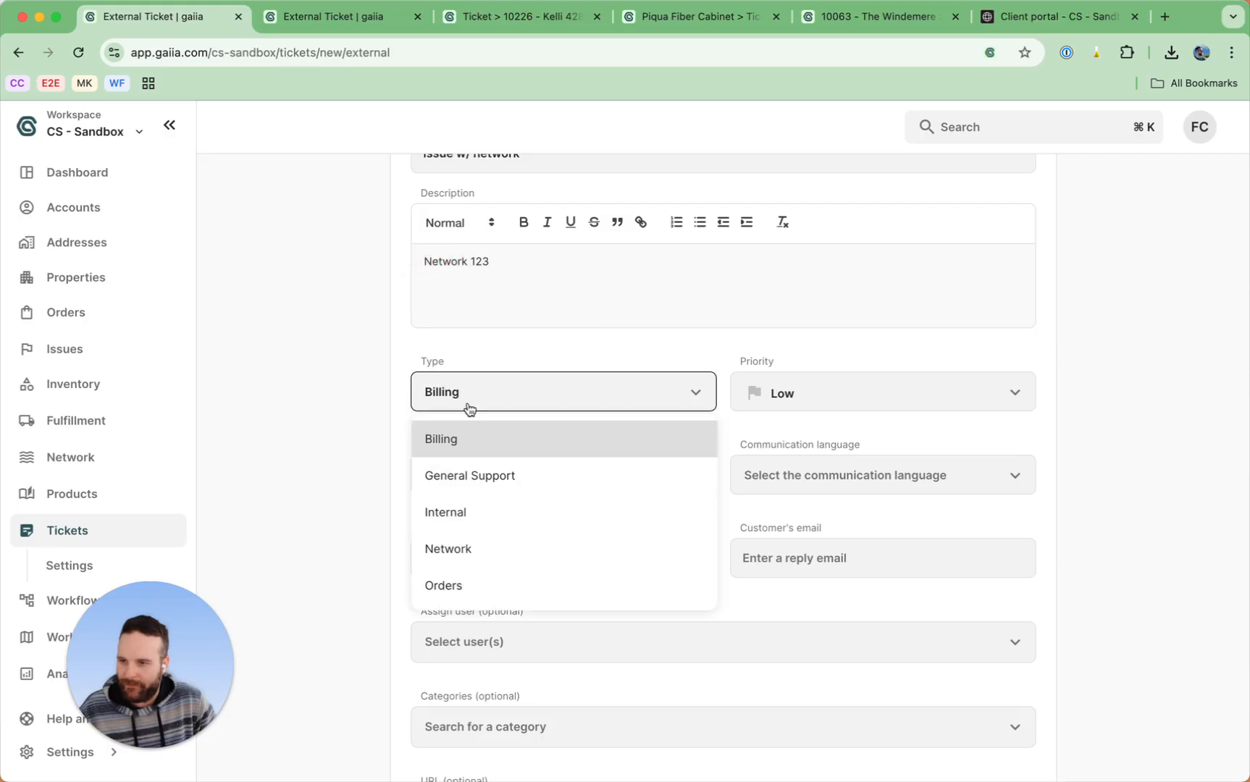
pyautogui.click(485, 548)
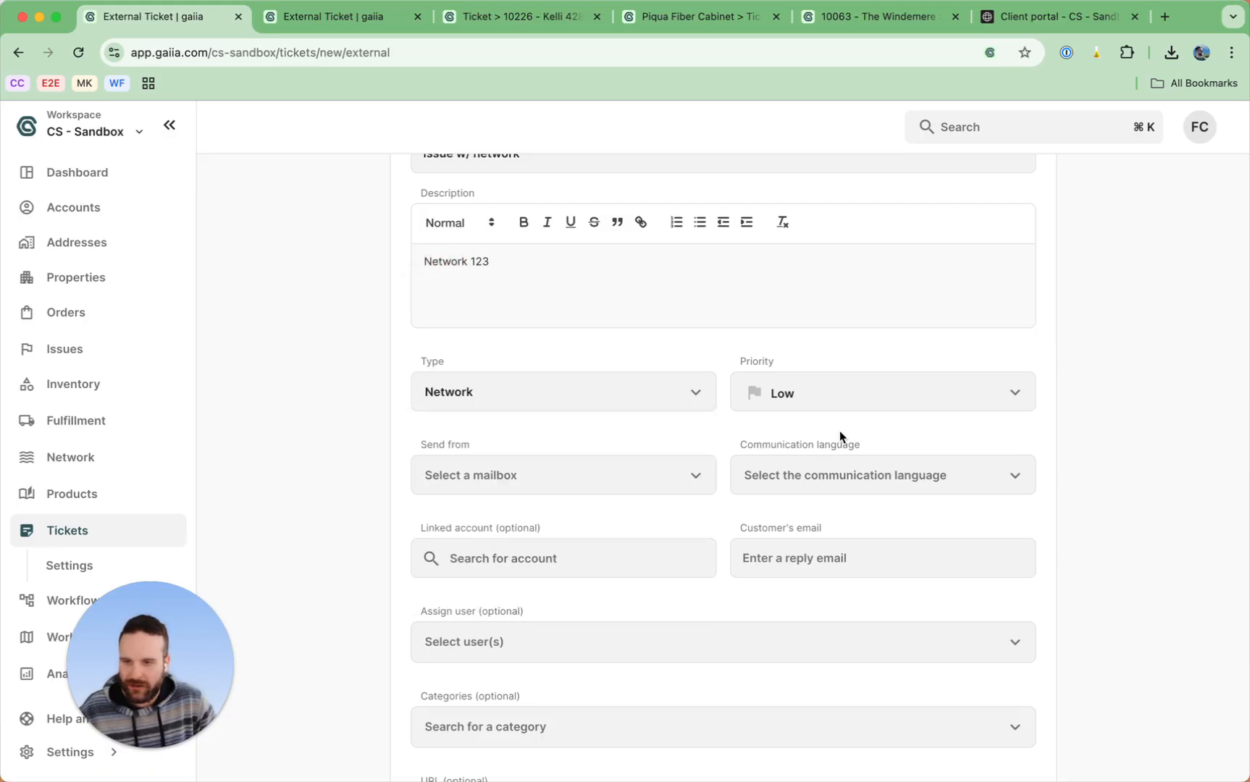
pyautogui.click(893, 392)
pyautogui.click(841, 443)
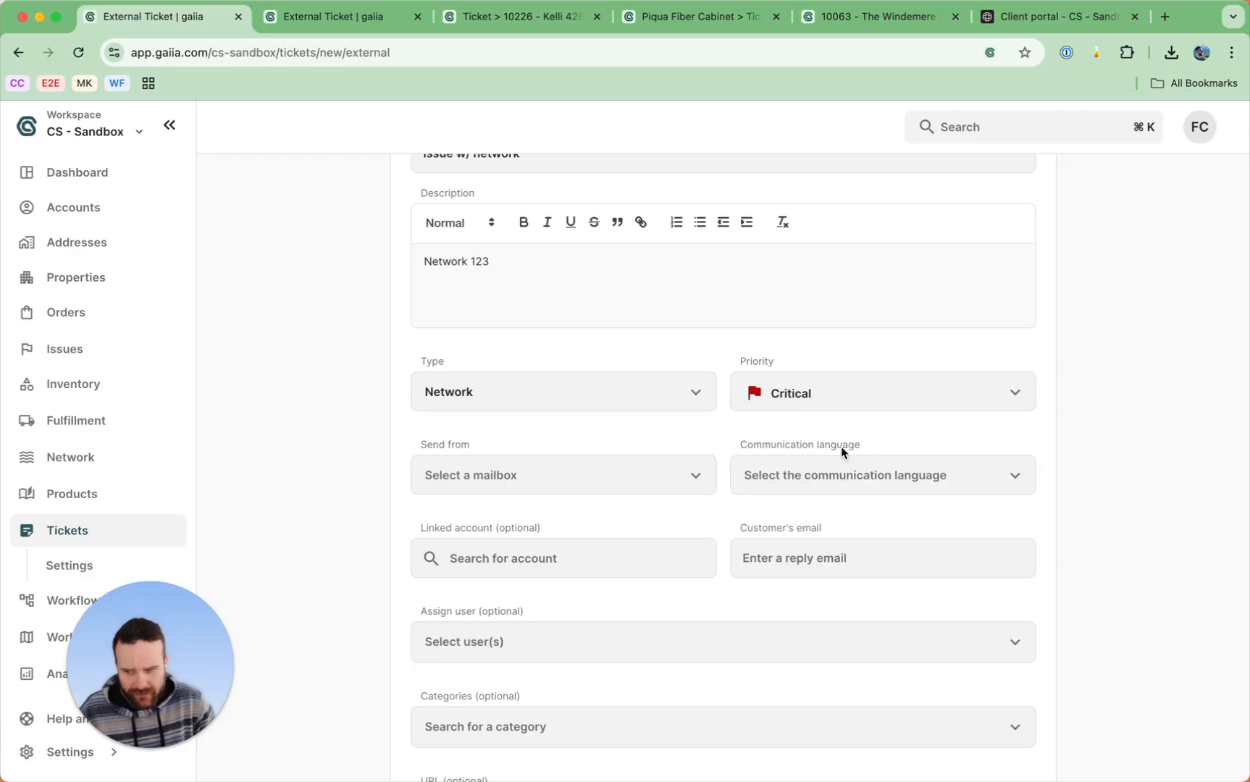
# Step: Set the ticket to be sent from the General Support mailbox with English as the communication language
pyautogui.click(681, 487)
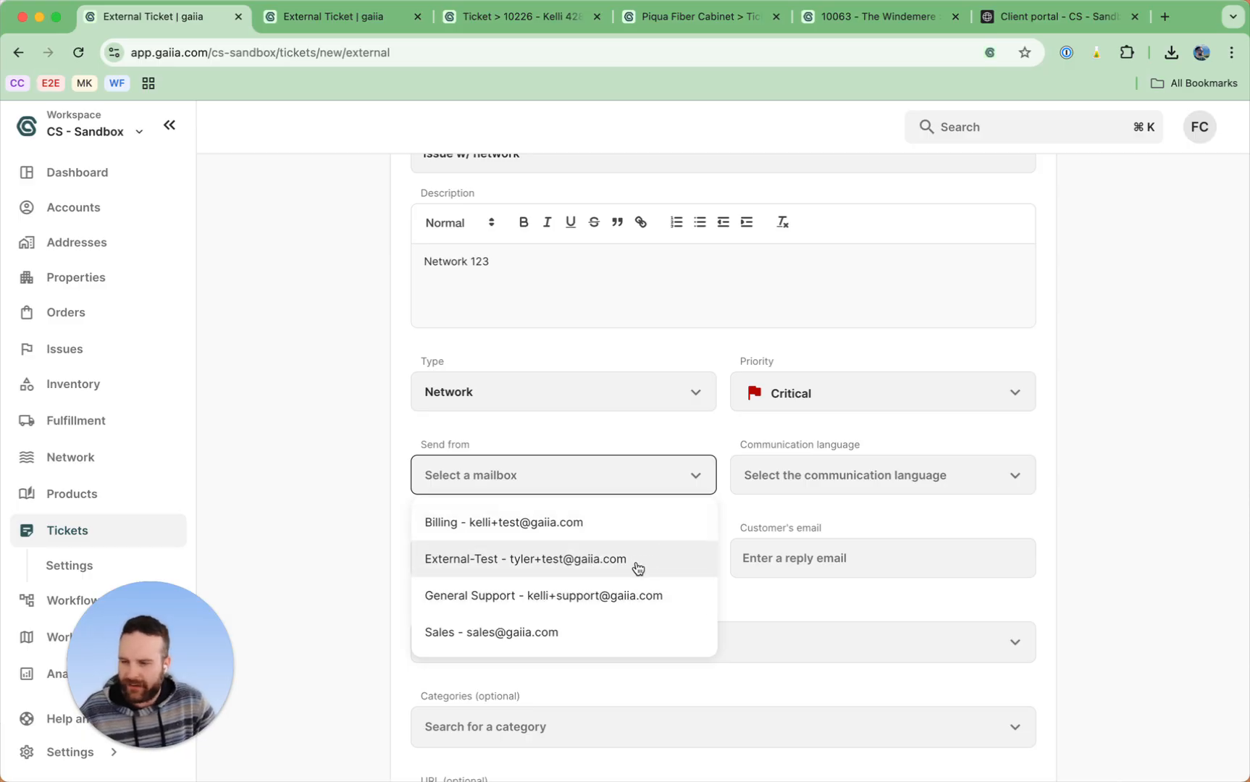
pyautogui.click(593, 596)
pyautogui.scroll(-3, 854, 553)
pyautogui.click(906, 391)
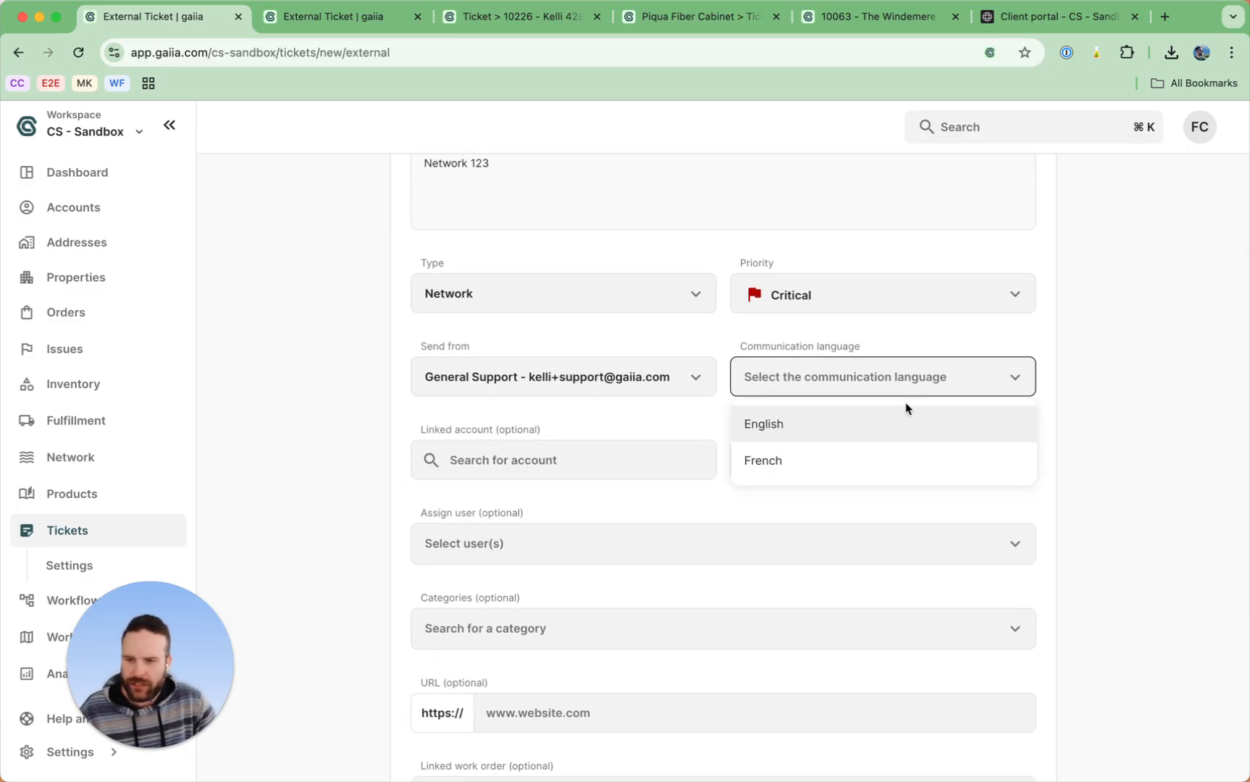
pyautogui.click(837, 427)
# Step: Search for the customer's account by first name and link it to the ticket
pyautogui.click(617, 460)
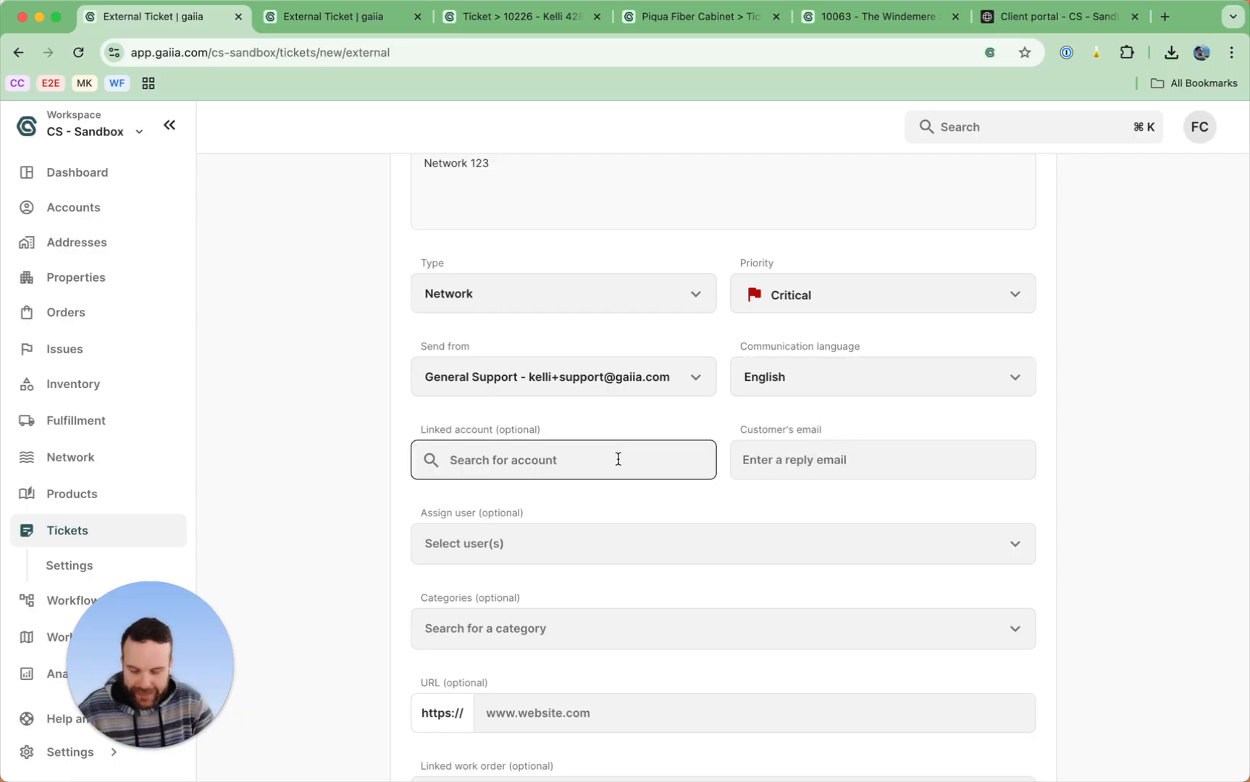
pyautogui.write('francis')
pyautogui.click(601, 498)
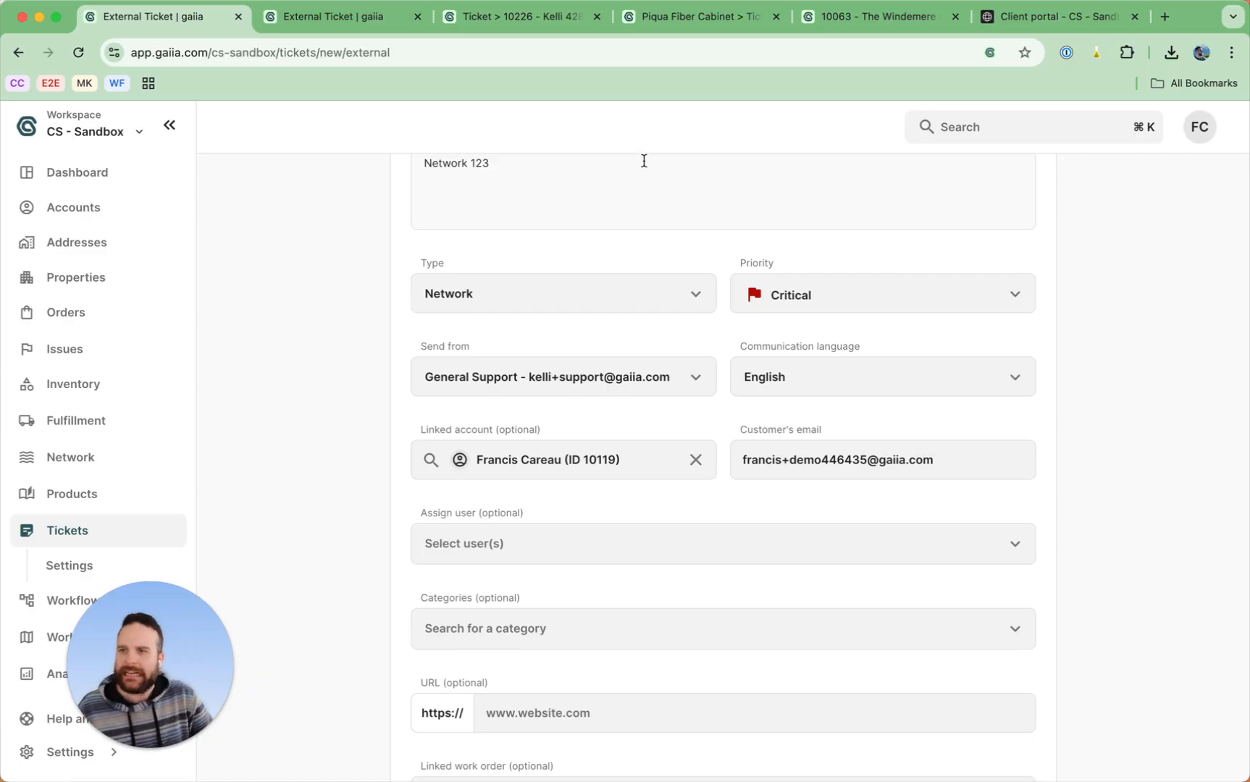
# Step: Start an External Ticket from the other customer's open account page and examine its linked account, email and language fields
pyautogui.click(514, 29)
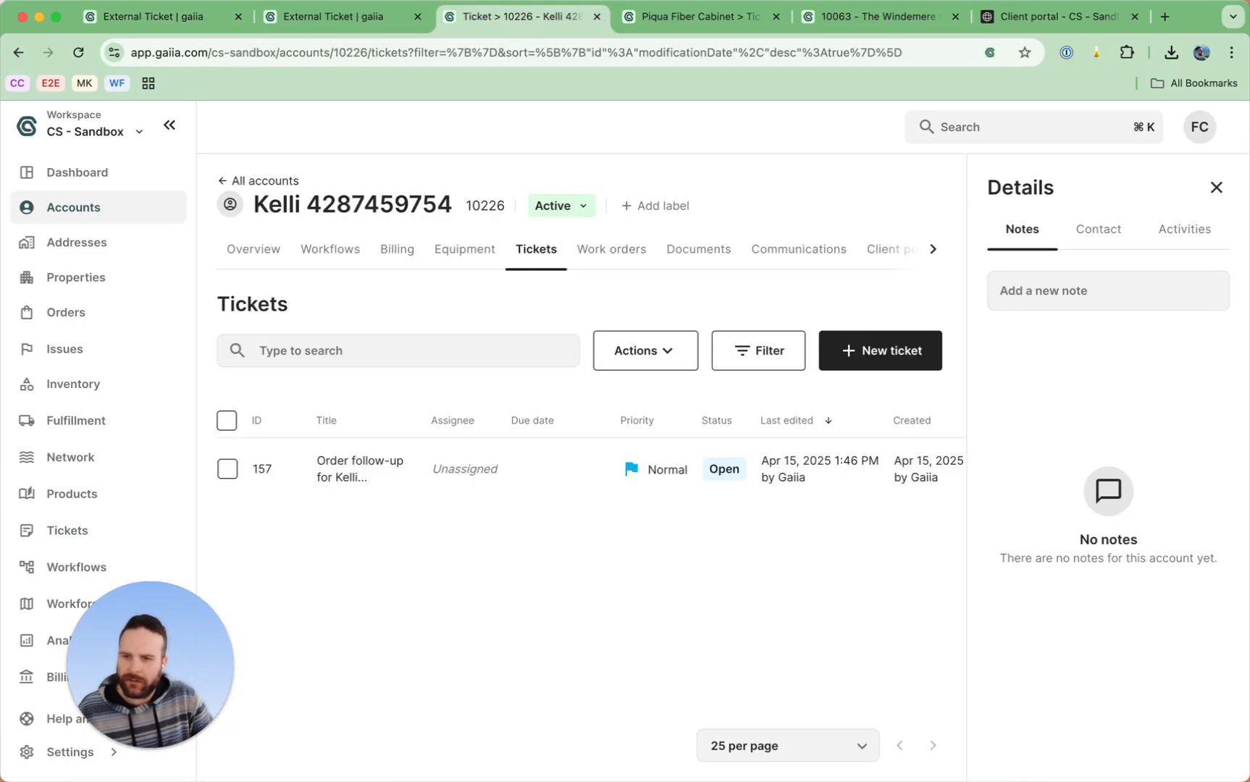
pyautogui.click(889, 341)
pyautogui.click(747, 447)
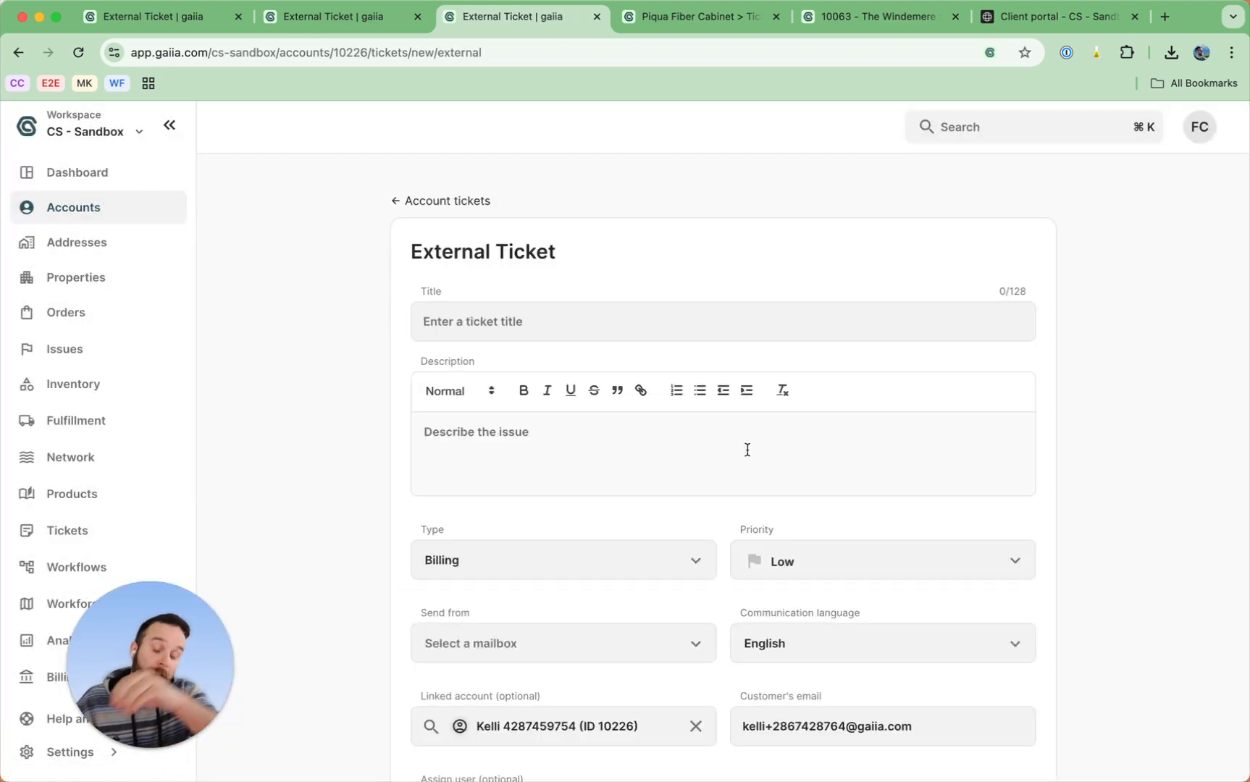
pyautogui.scroll(-4, 747, 450)
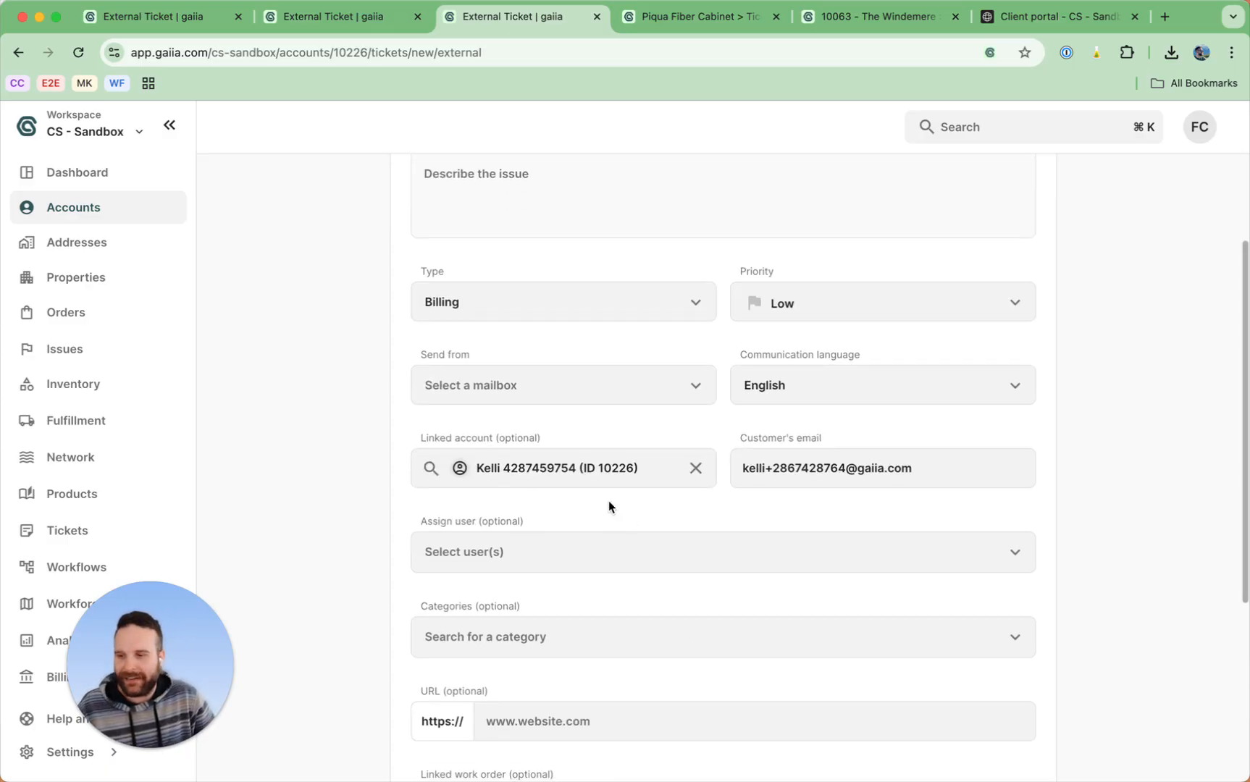
# Step: Return to the "Issue w/ network" ticket form and assign the third listed user to it
pyautogui.click(185, 18)
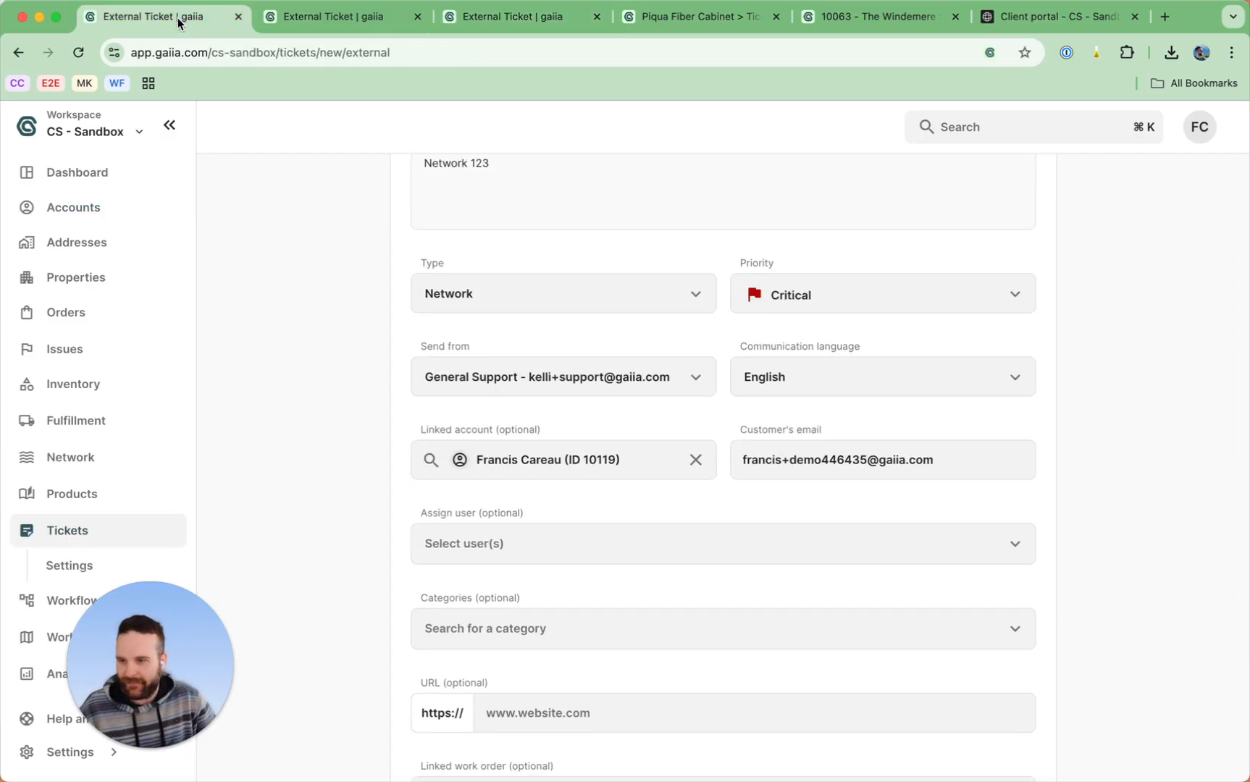
pyautogui.scroll(-3, 757, 501)
pyautogui.click(527, 367)
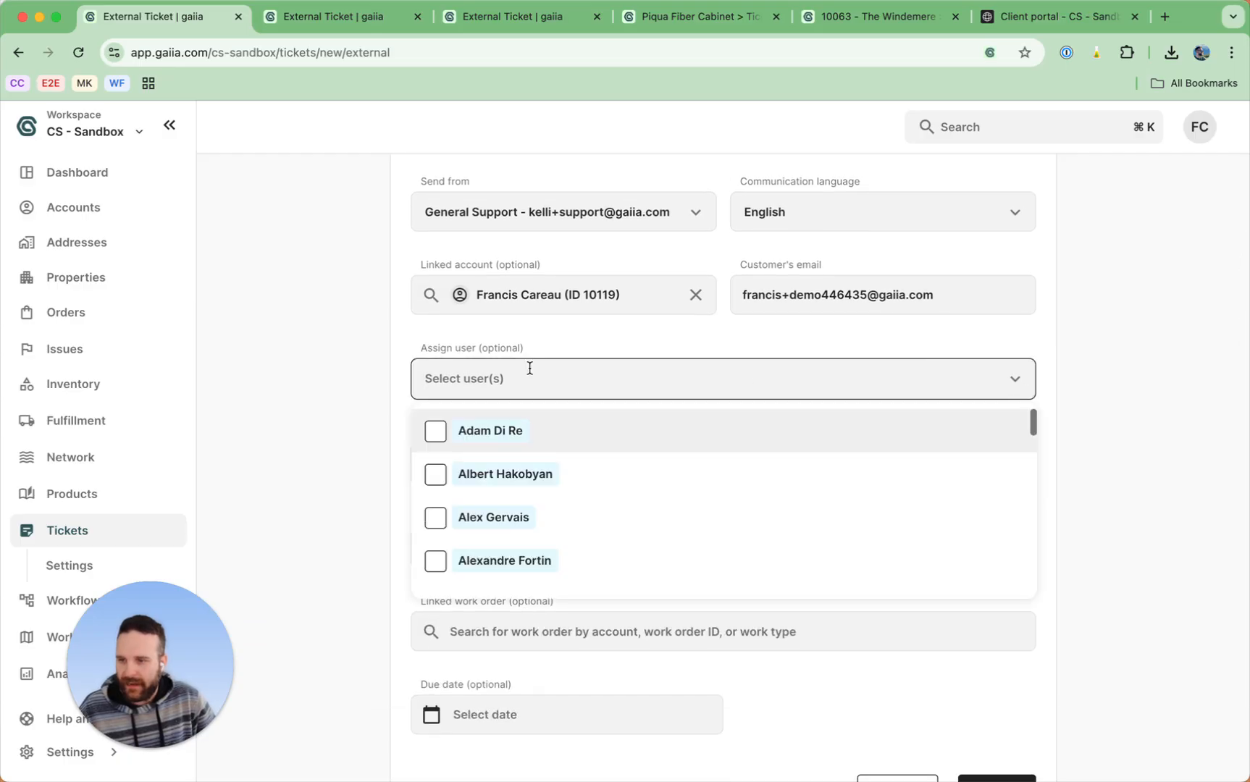
pyautogui.click(435, 519)
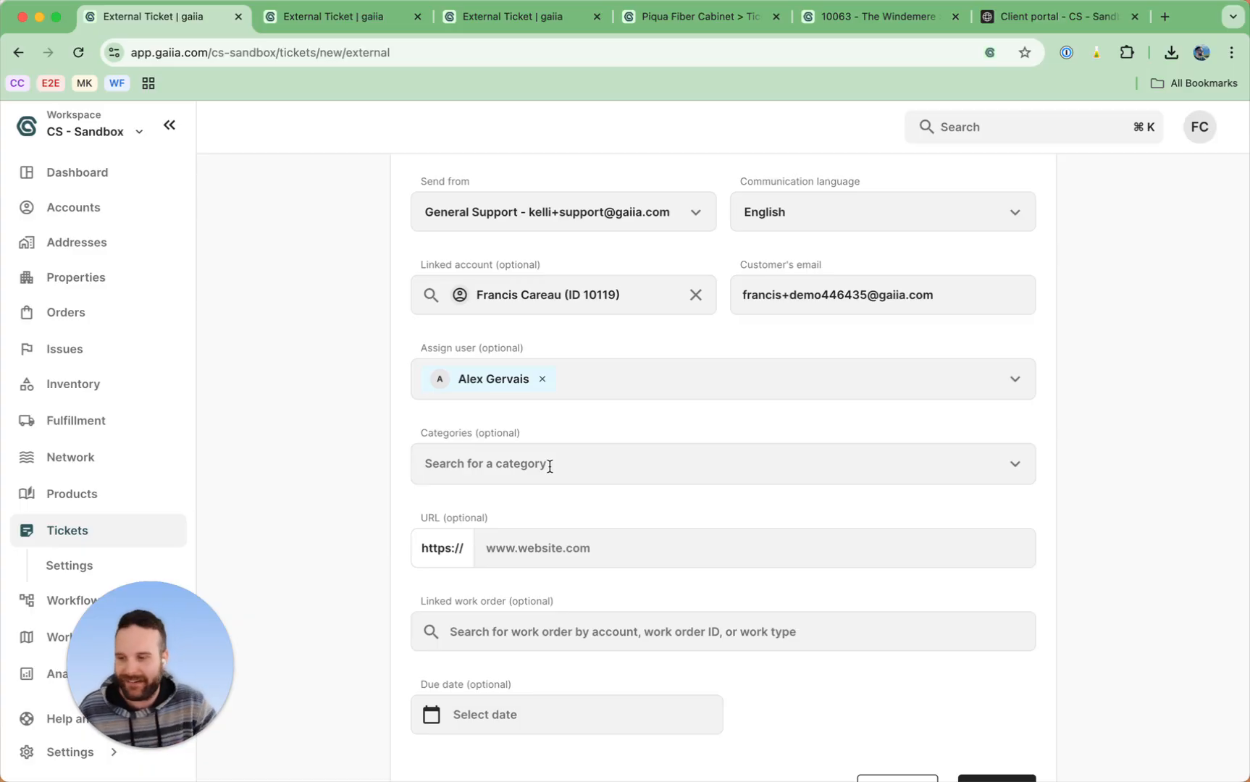
# Step: Set the ticket's due date to 04/19/2025 and create the ticket
pyautogui.scroll(-3, 619, 524)
pyautogui.click(610, 545)
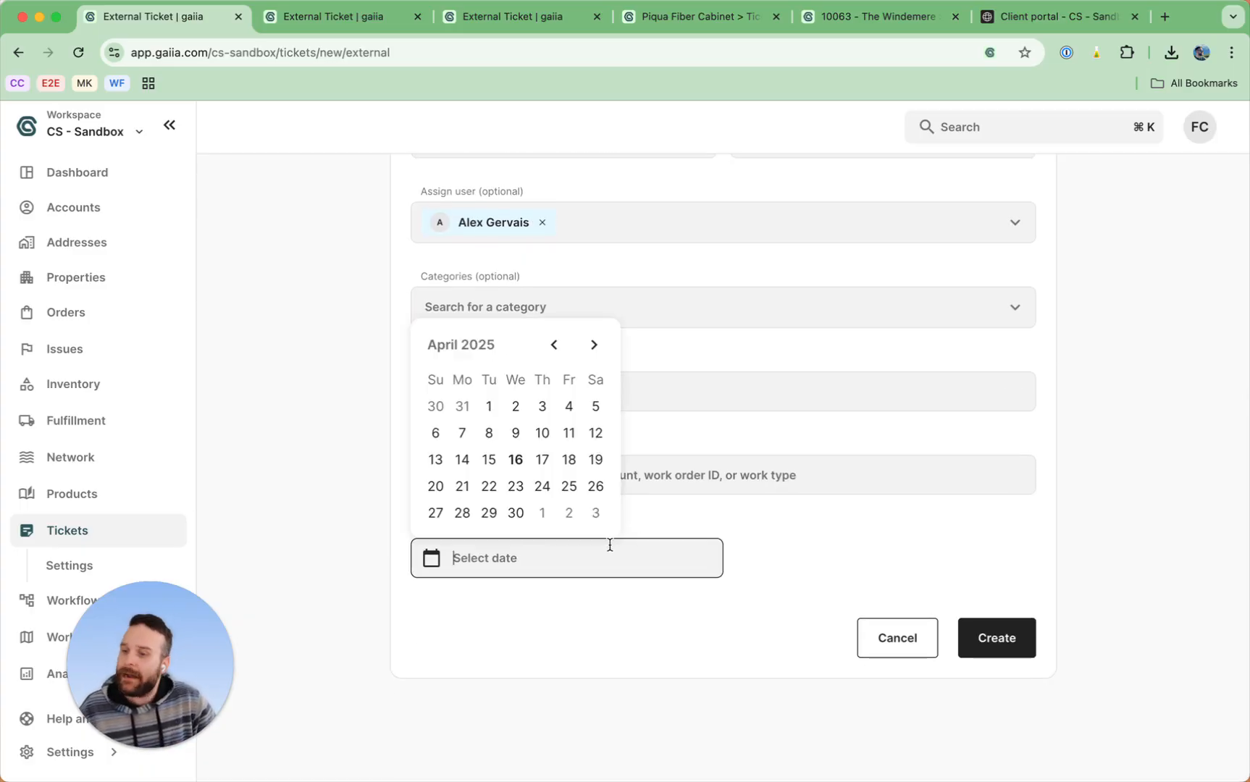
pyautogui.click(595, 461)
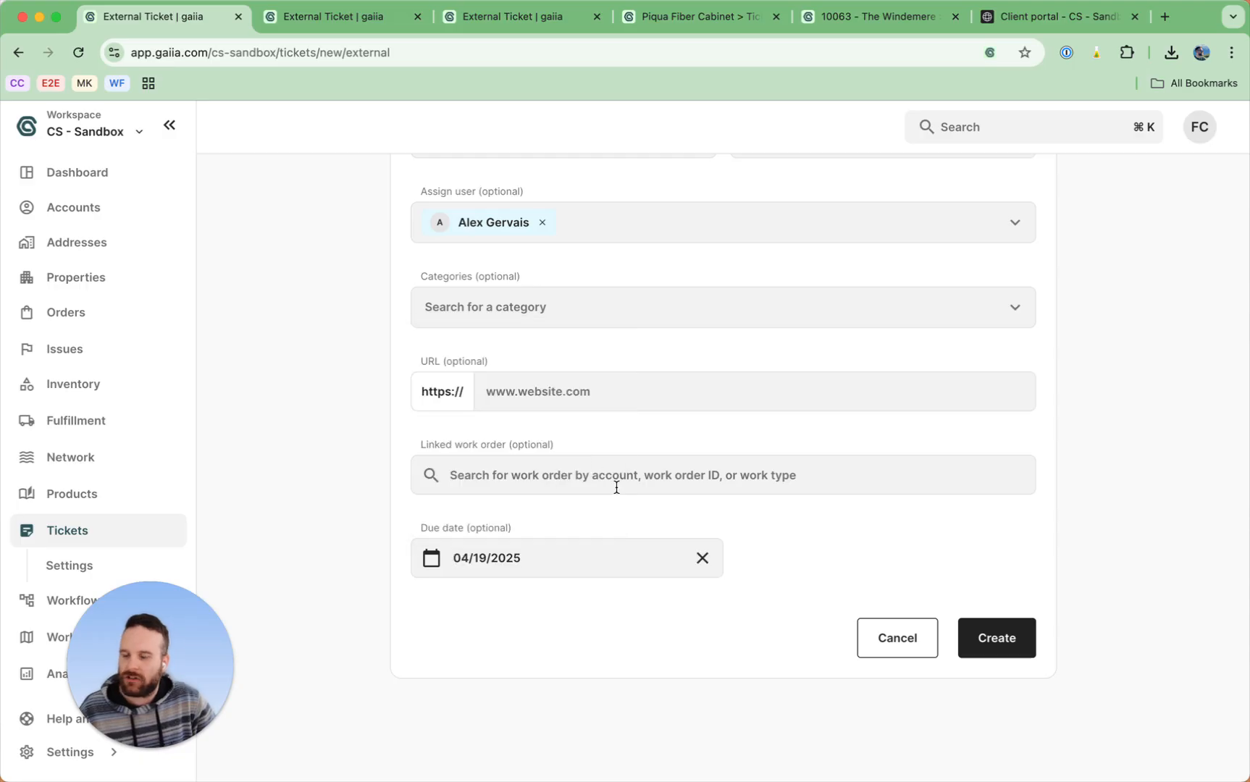
pyautogui.click(996, 657)
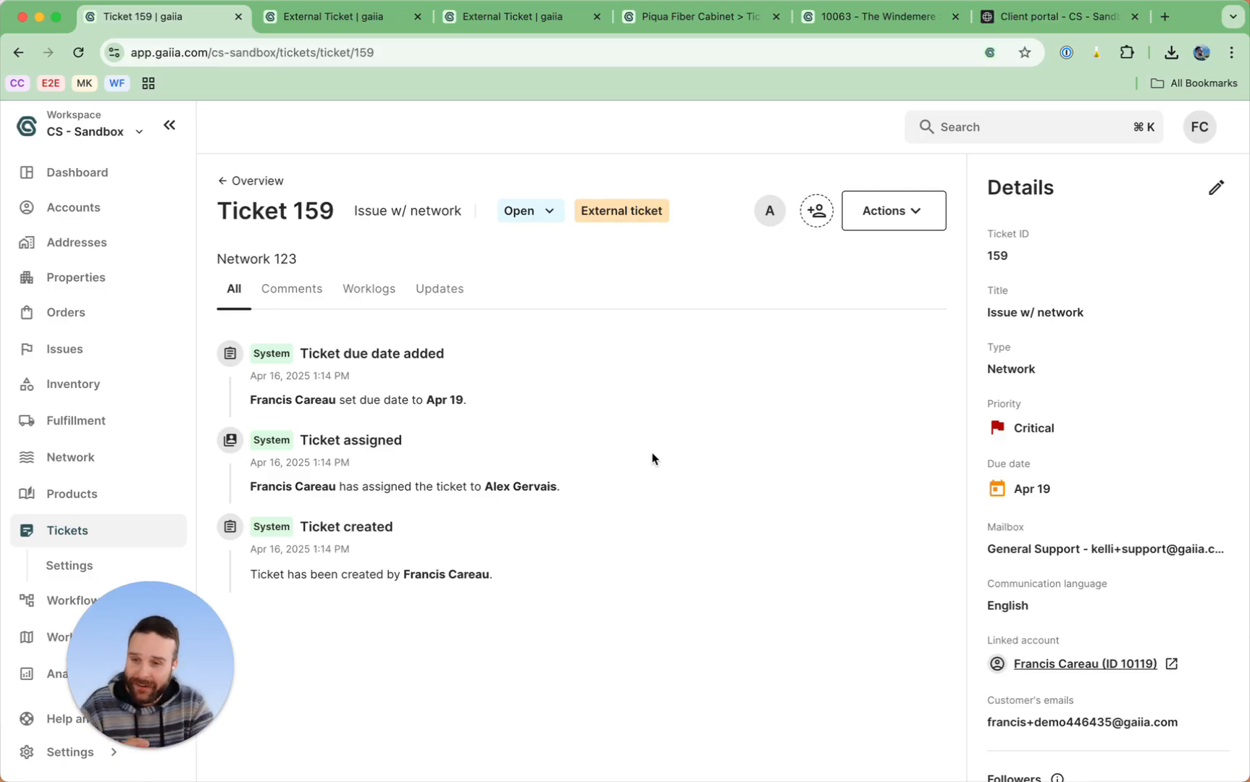
# Step: Search for a work order by customer name and link the first assigned New Install result to the ticket
pyautogui.click(898, 211)
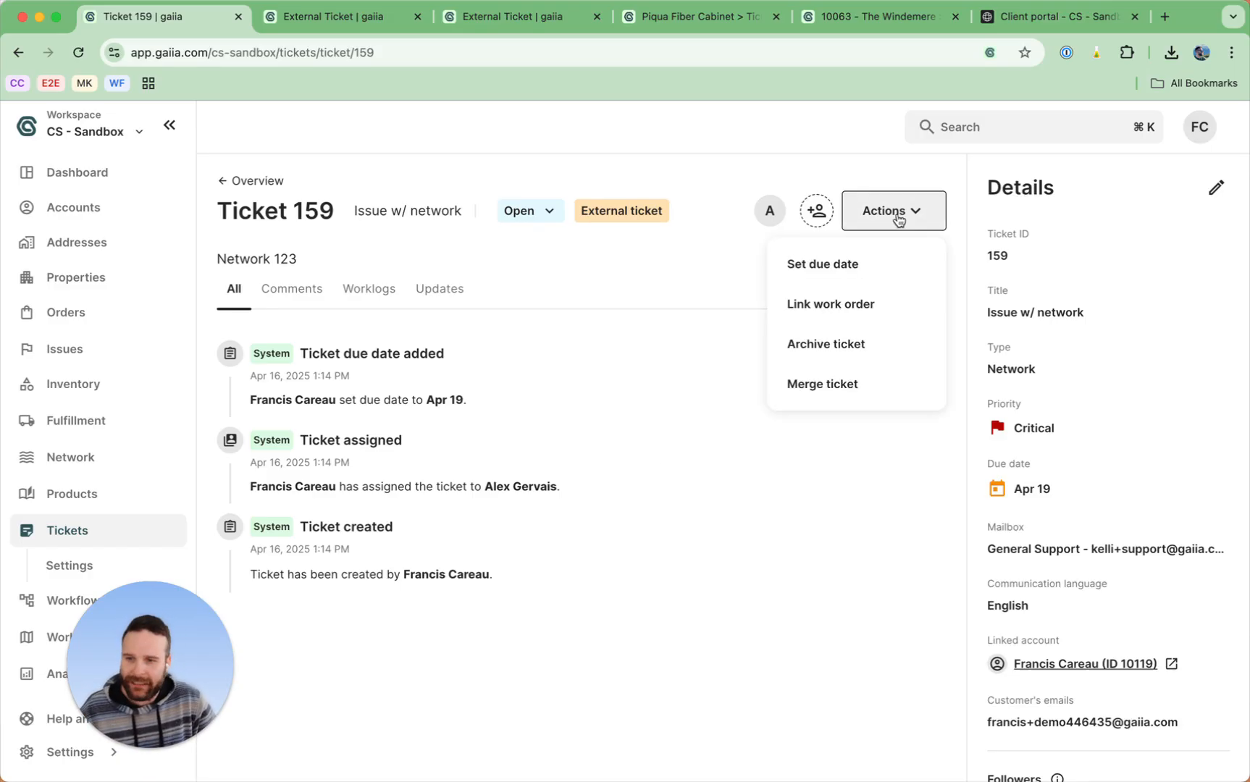
pyautogui.click(856, 305)
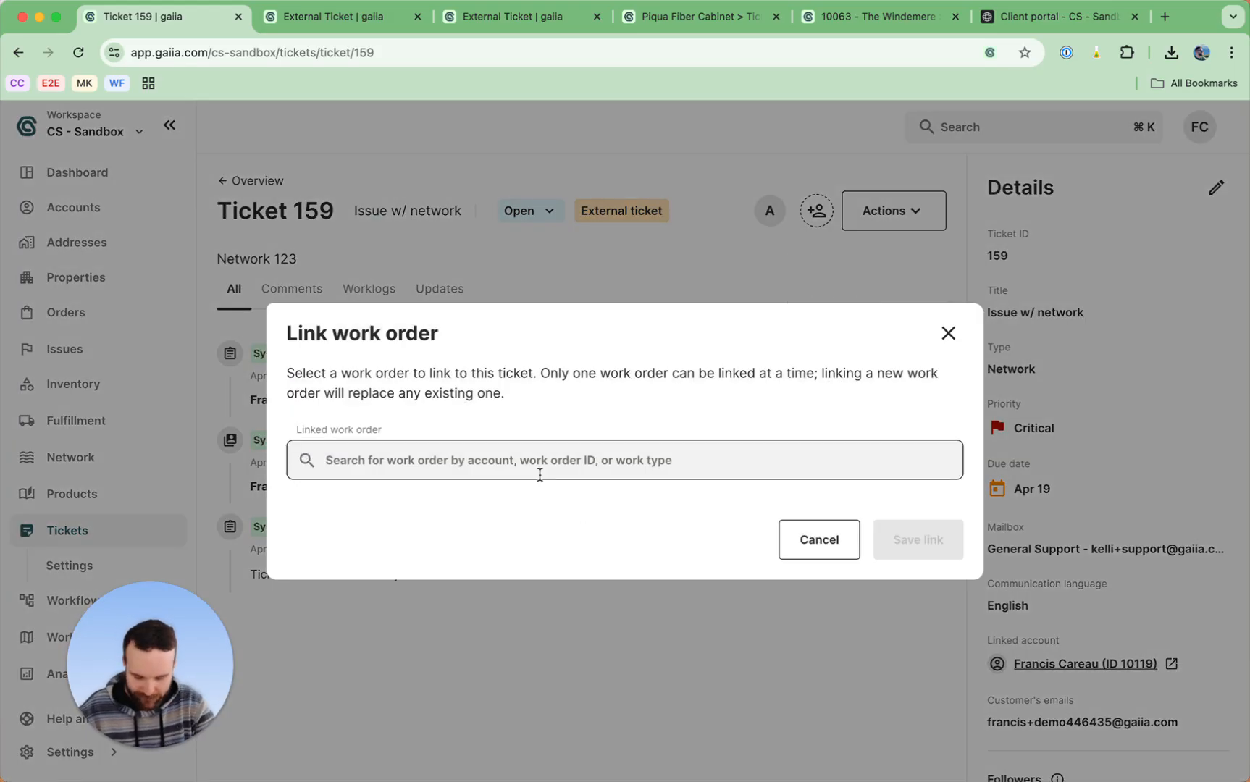
pyautogui.write('kell')
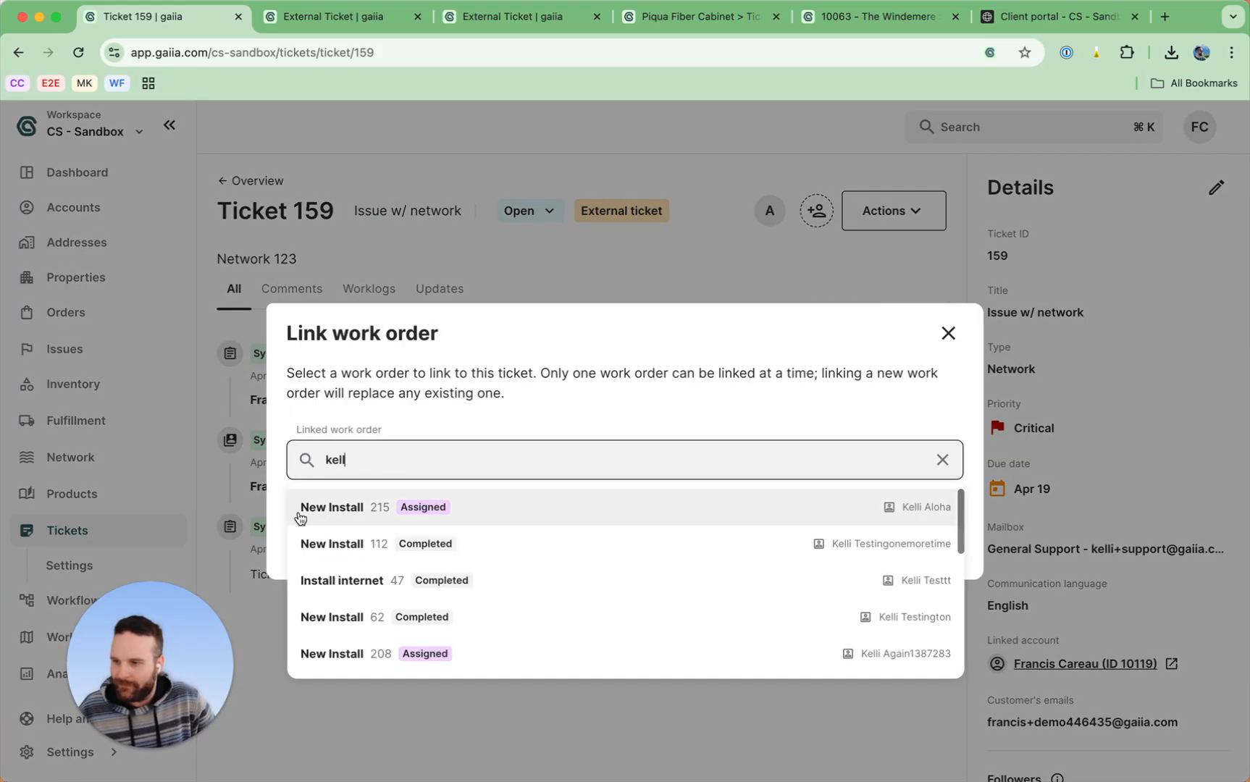
pyautogui.click(339, 510)
pyautogui.click(914, 539)
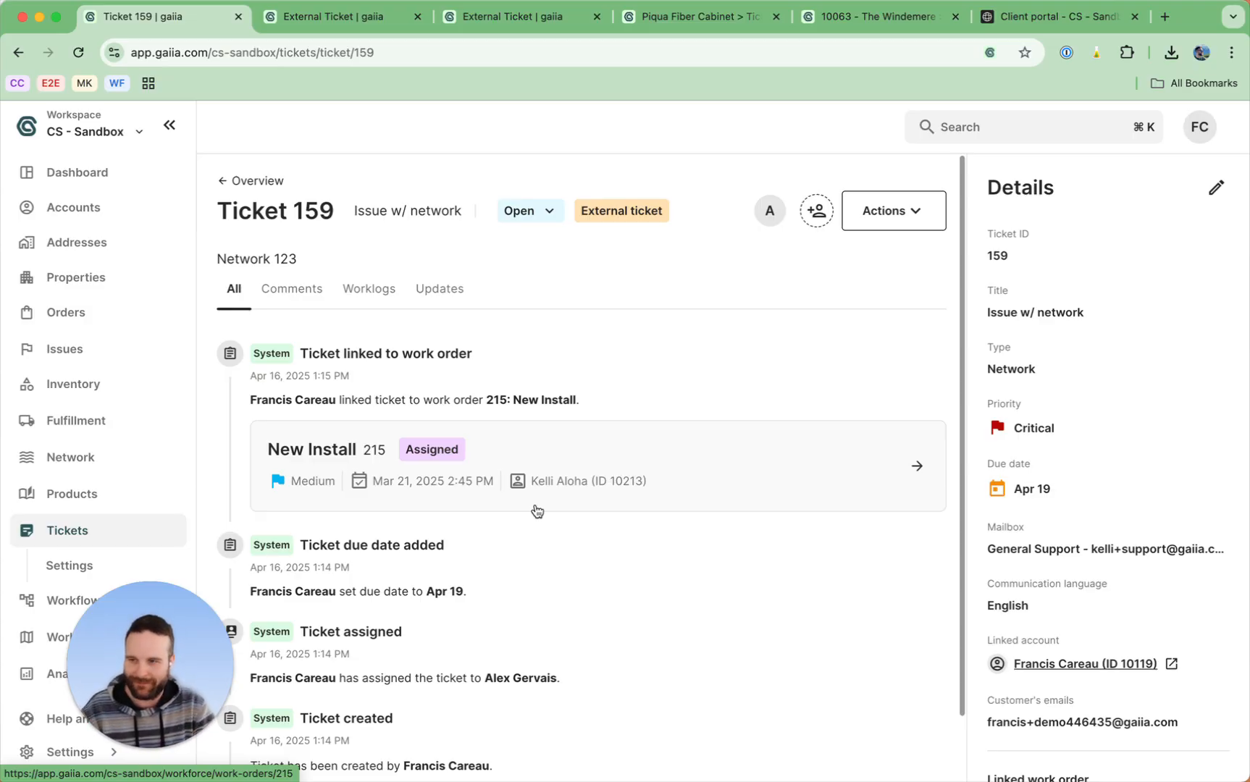
# Step: Return to the tickets overview, try filtering the list by one assignee, and remove that assignee from the filter
pyautogui.click(96, 536)
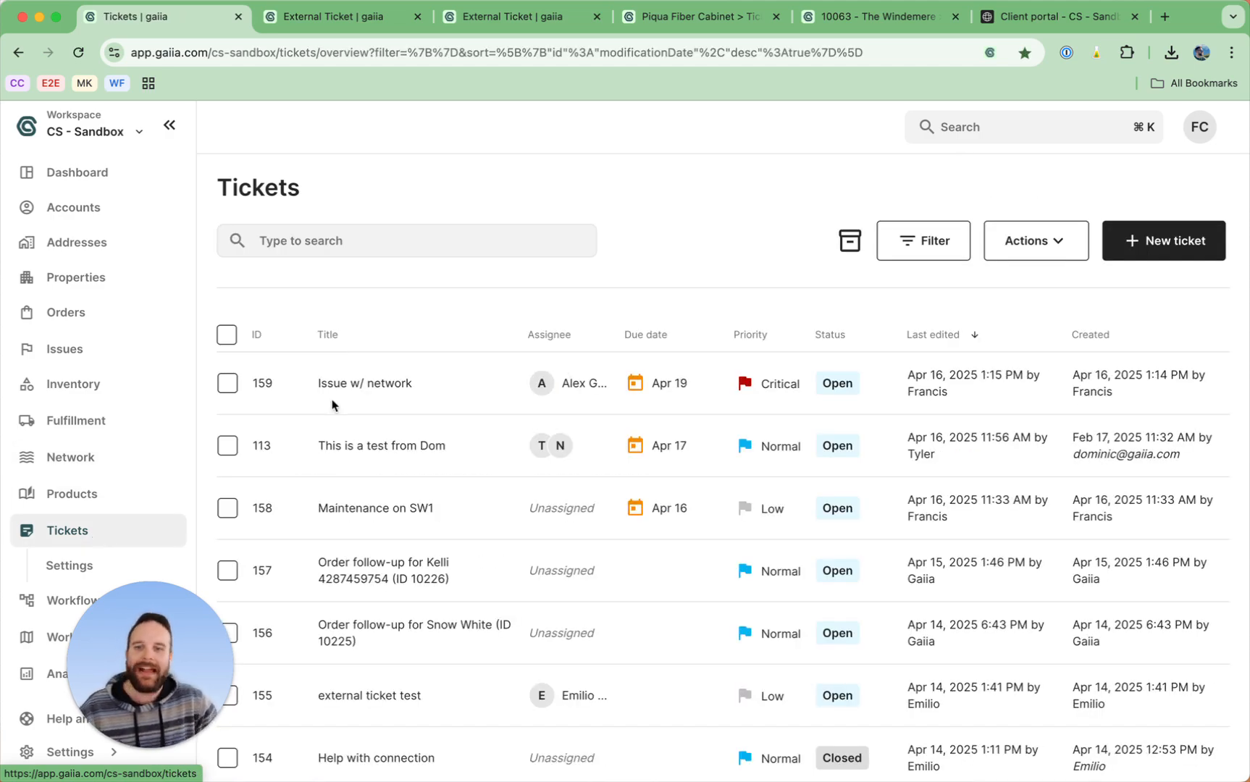
pyautogui.click(910, 231)
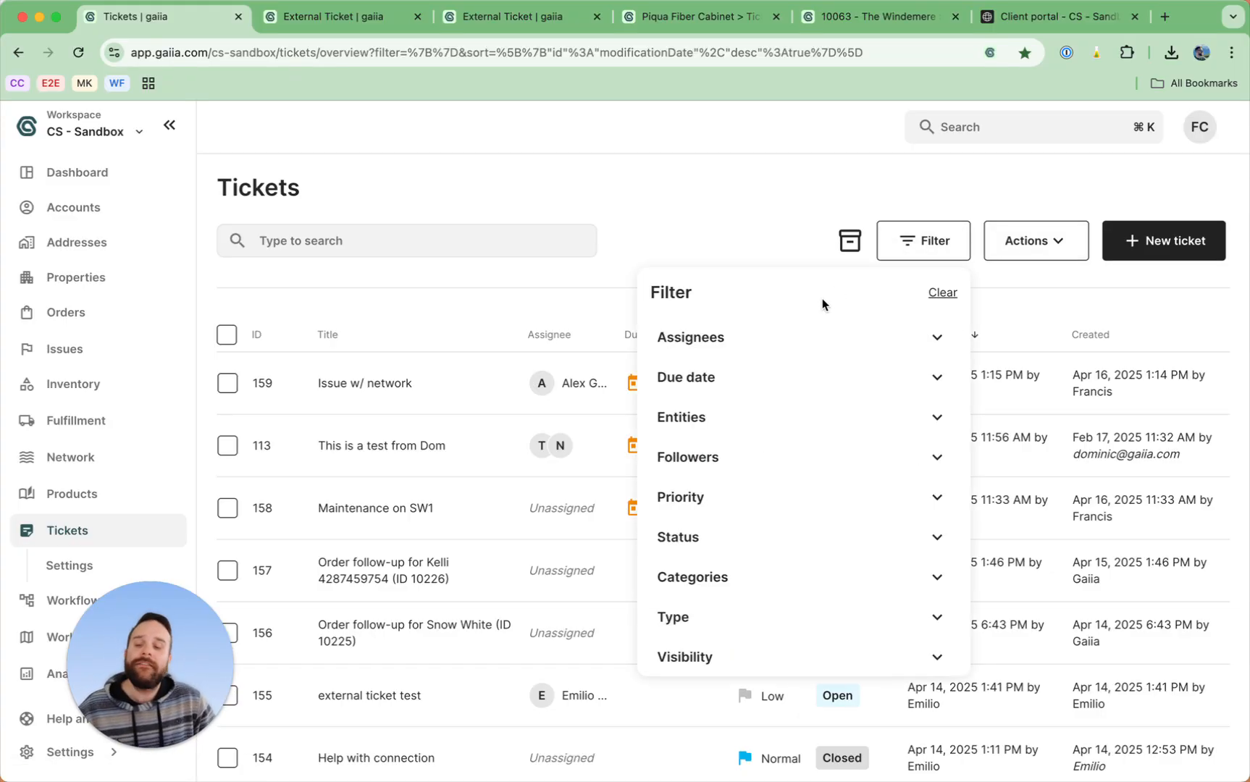
pyautogui.click(767, 339)
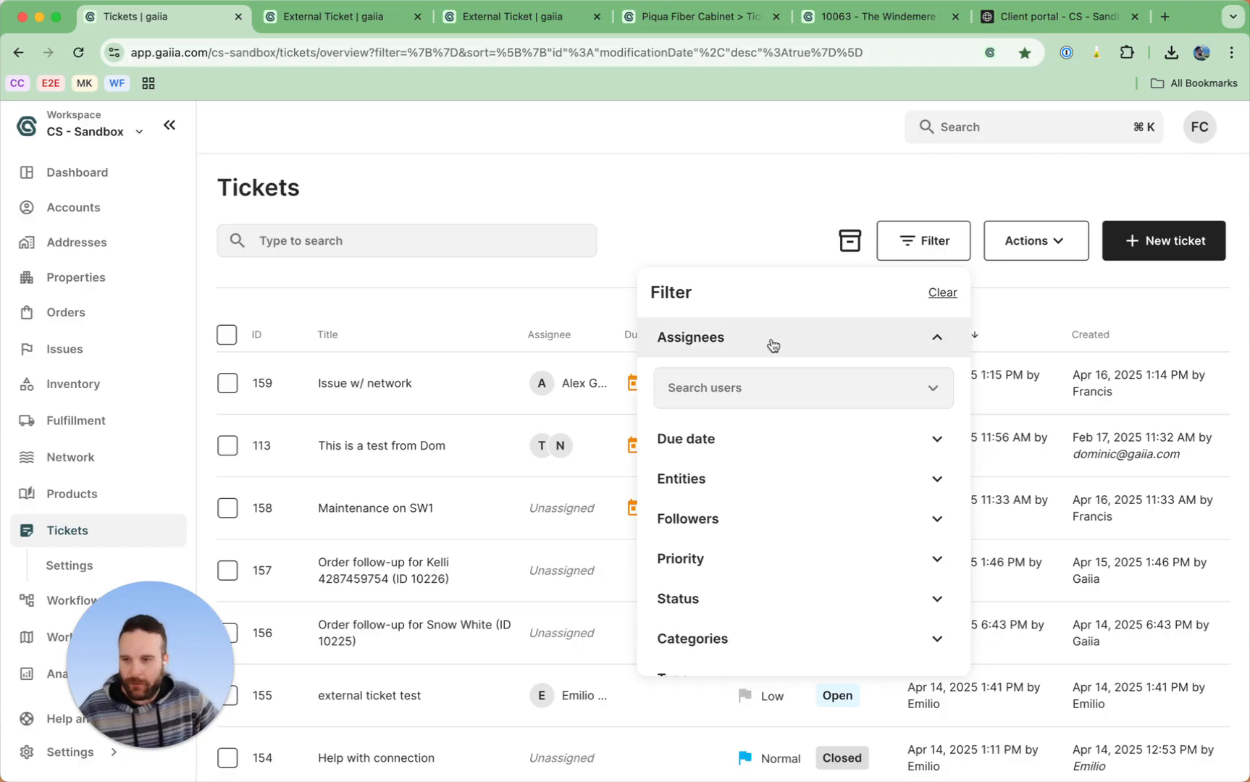
pyautogui.click(753, 378)
pyautogui.write('fra')
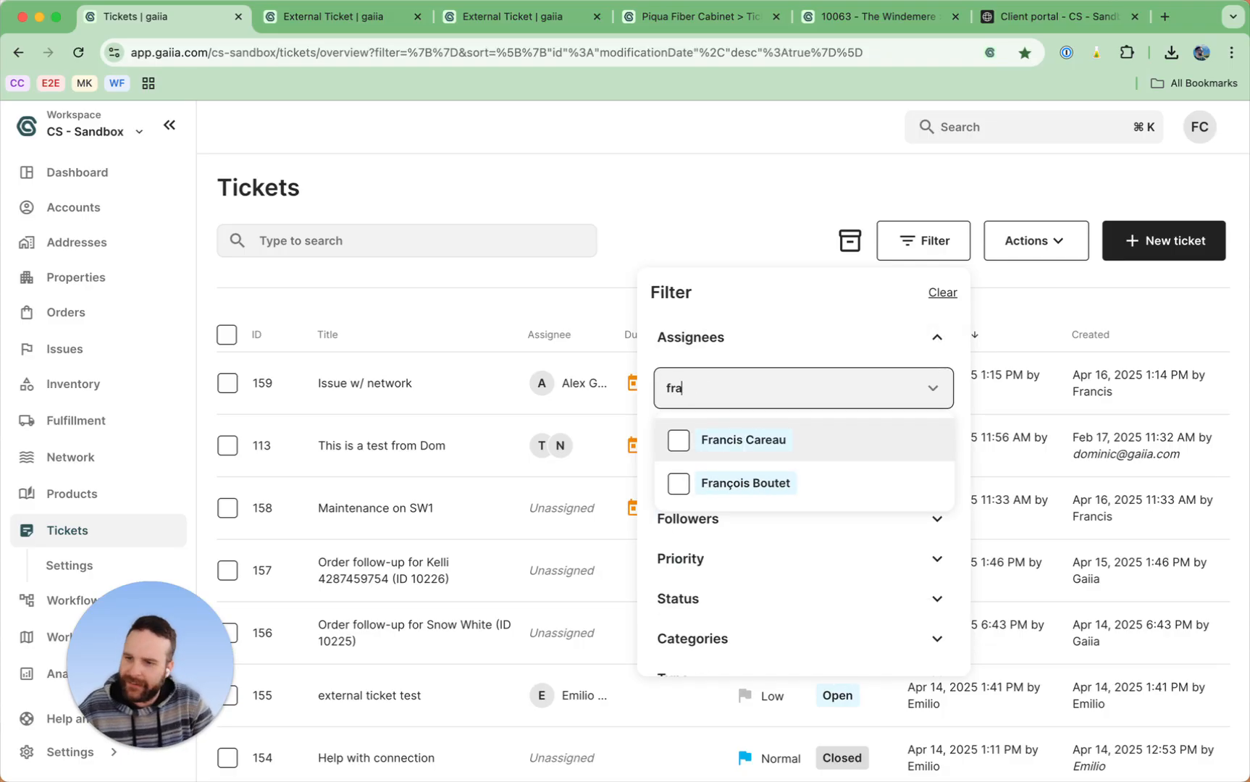
pyautogui.click(739, 437)
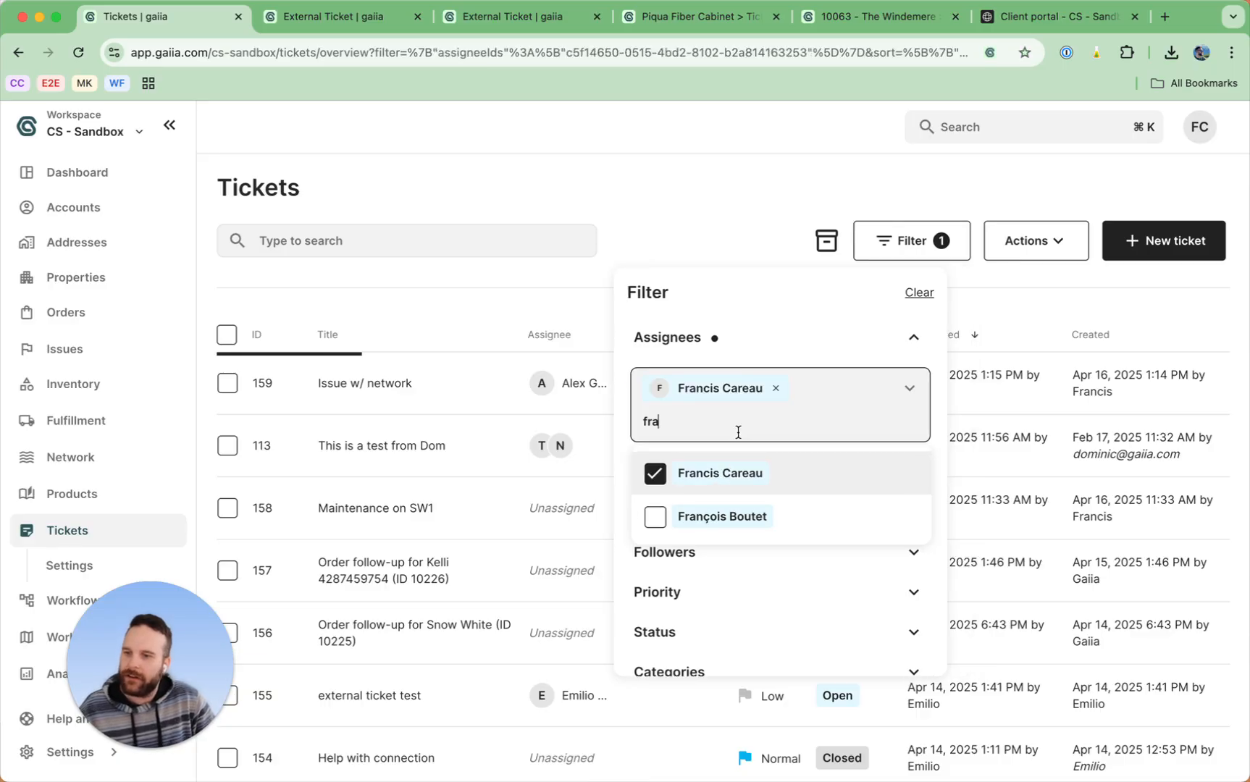
pyautogui.click(775, 388)
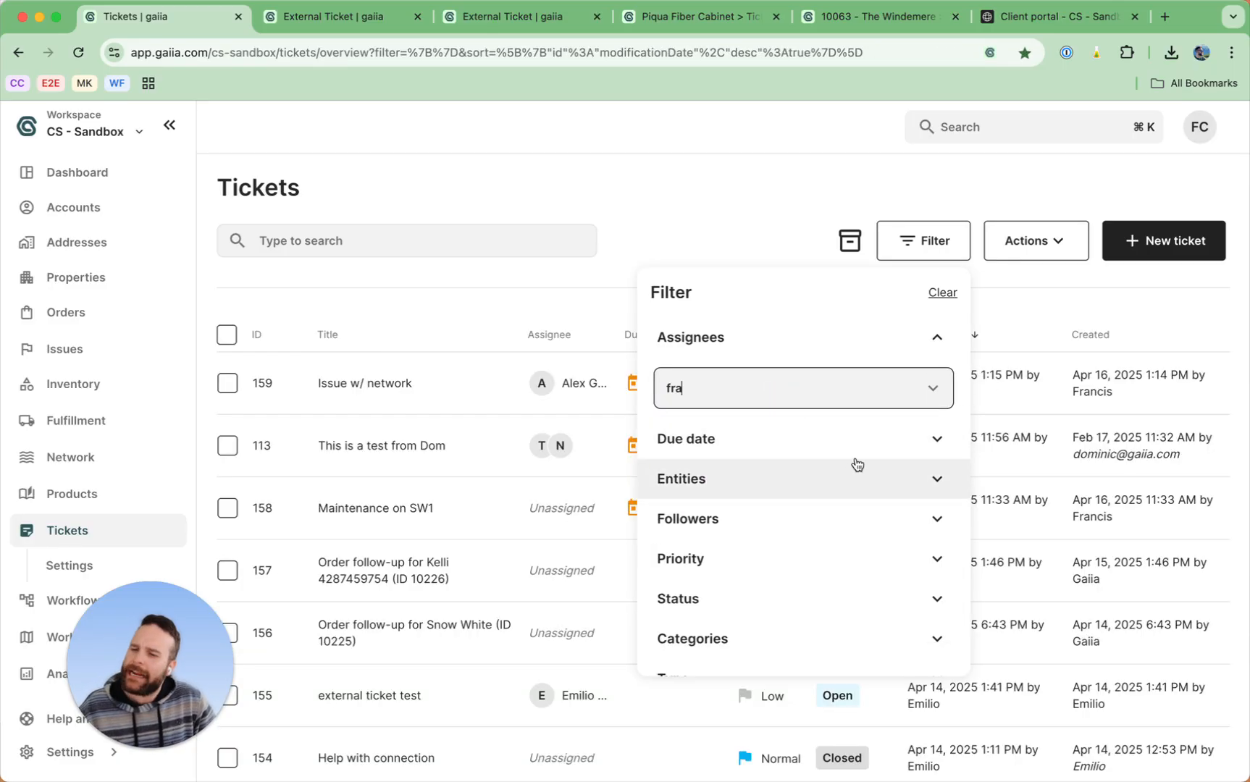
# Step: Expand the ticket list's due date filter and examine the conditions it offers, leaving the condition on Range
pyautogui.click(862, 444)
pyautogui.scroll(-3, 786, 507)
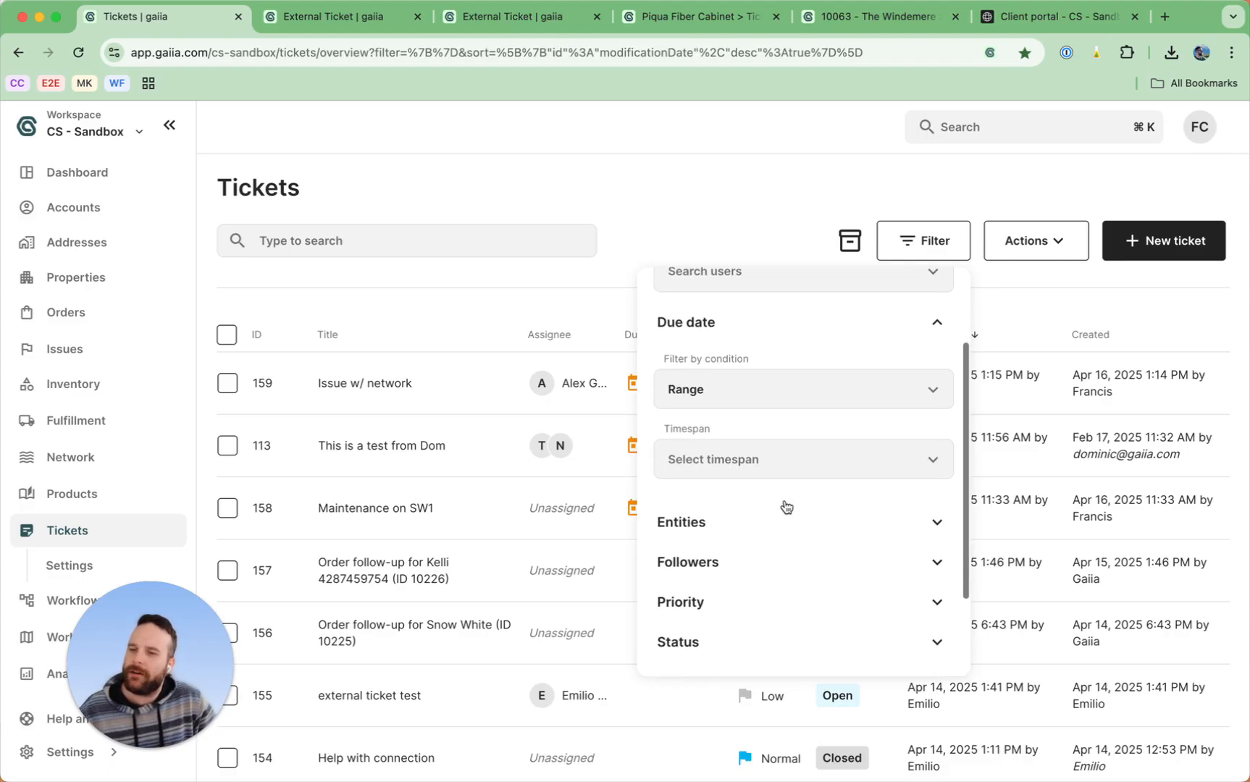
pyautogui.click(751, 389)
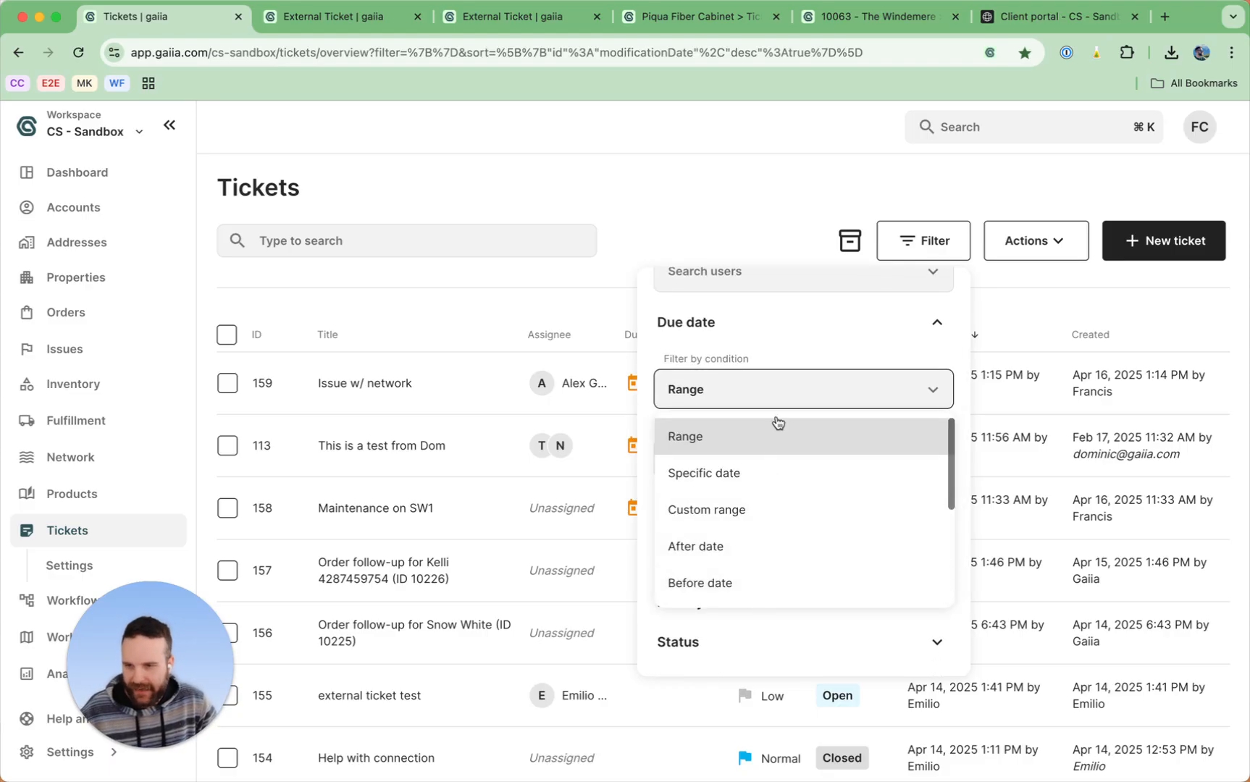
pyautogui.click(789, 391)
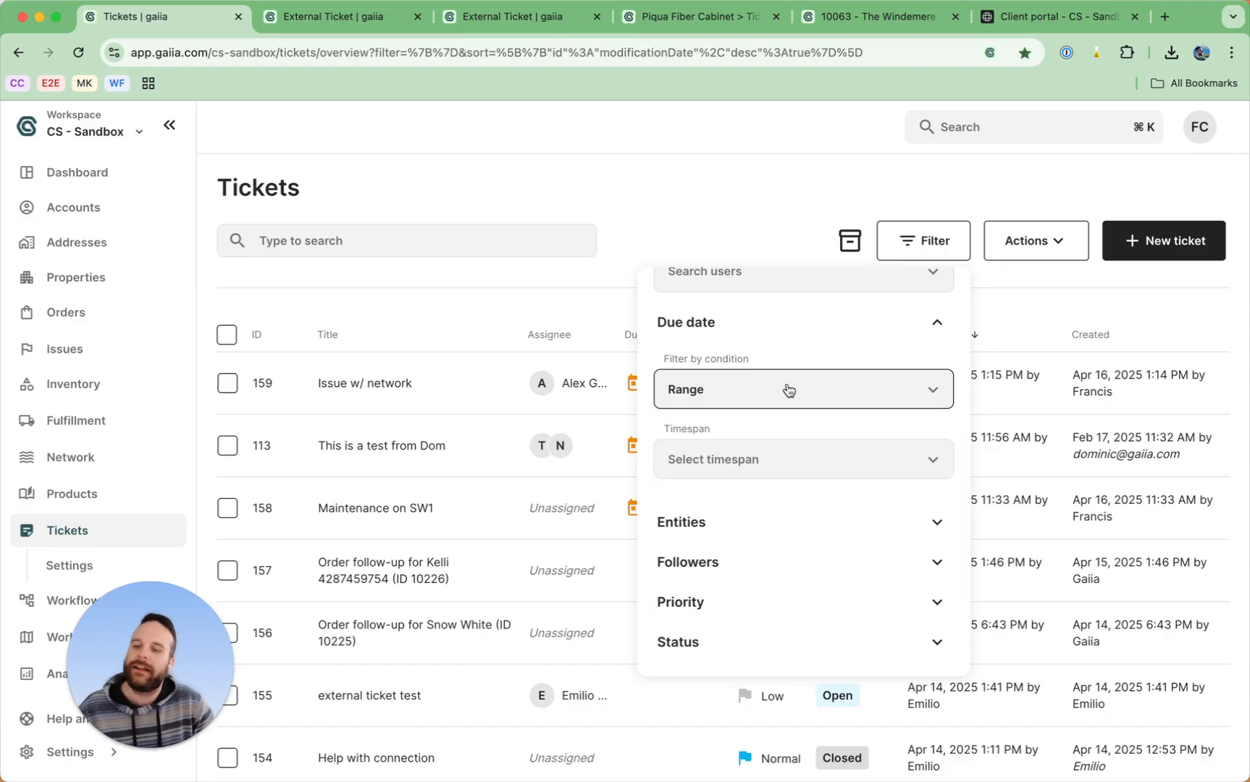
# Step: Search the entities filter for "ki", filter the tickets by the Baltimore Place account, and remove that account from the filter
pyautogui.click(717, 520)
pyautogui.scroll(-3, 861, 550)
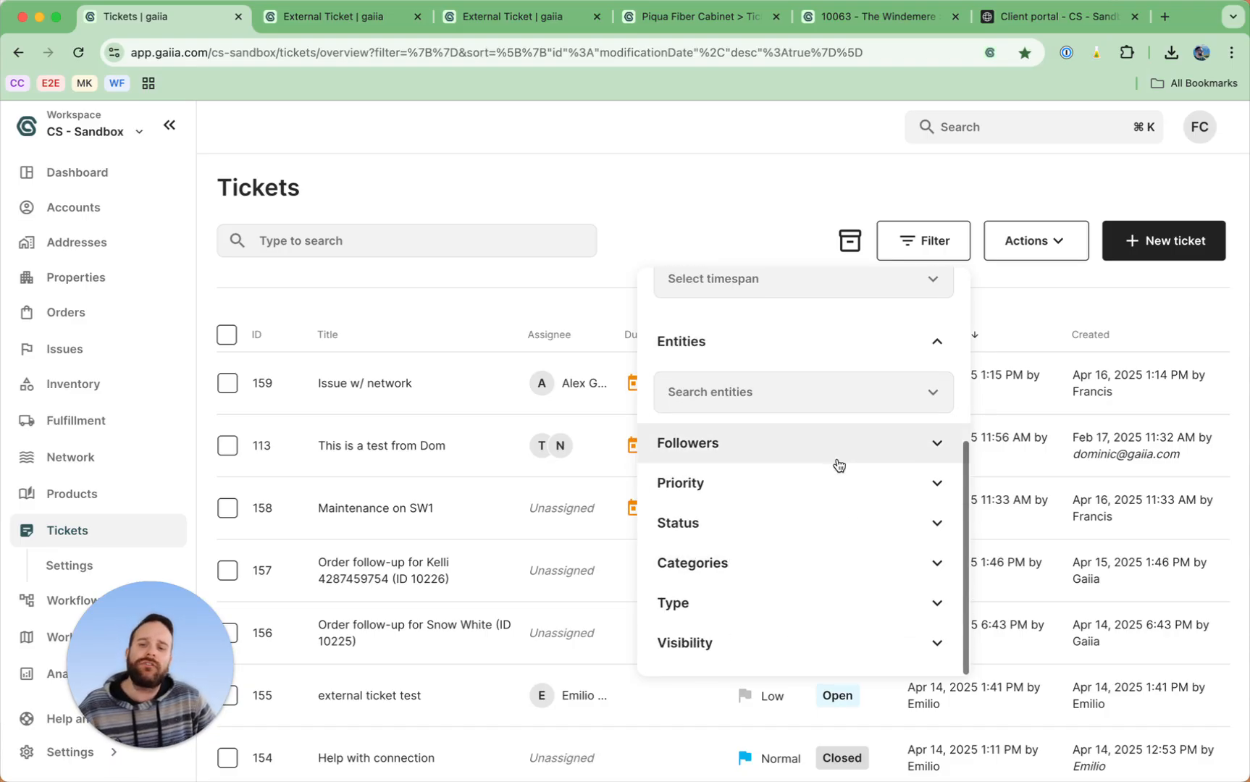
pyautogui.click(812, 404)
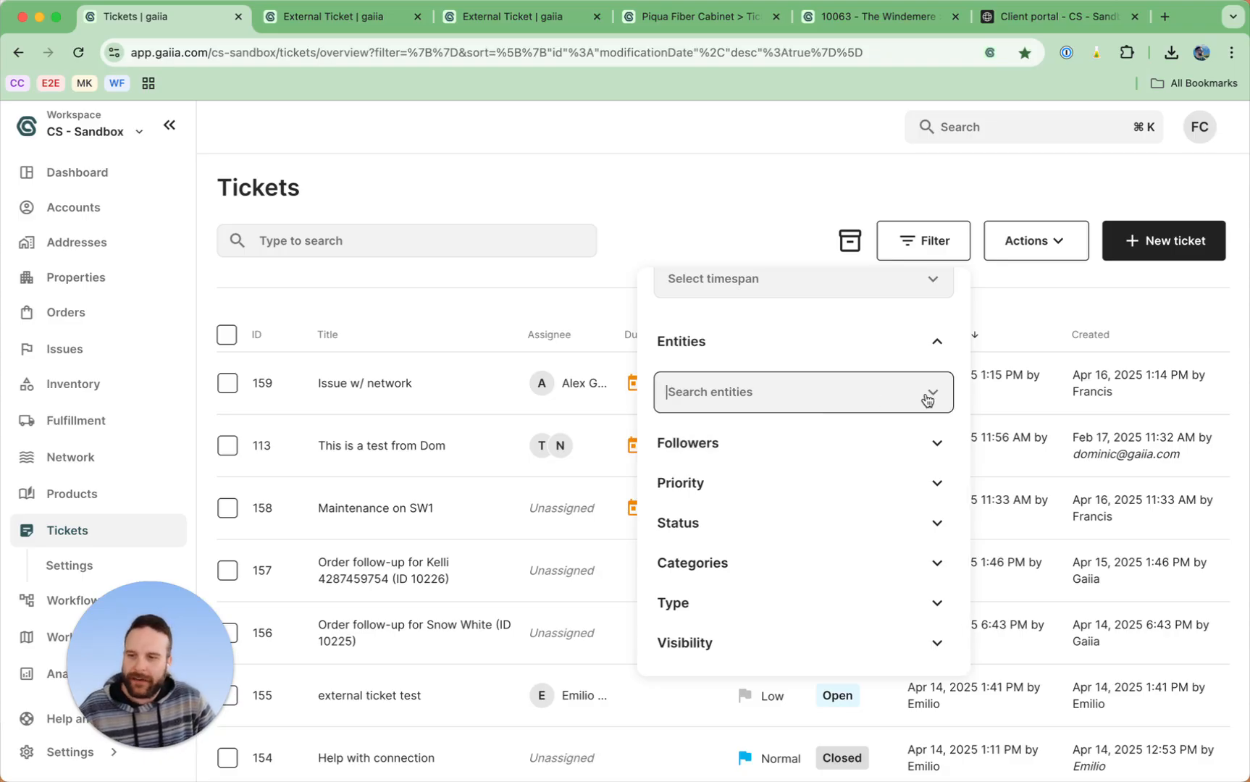
pyautogui.write('fra')
pyautogui.press('super+a')
pyautogui.write('ki')
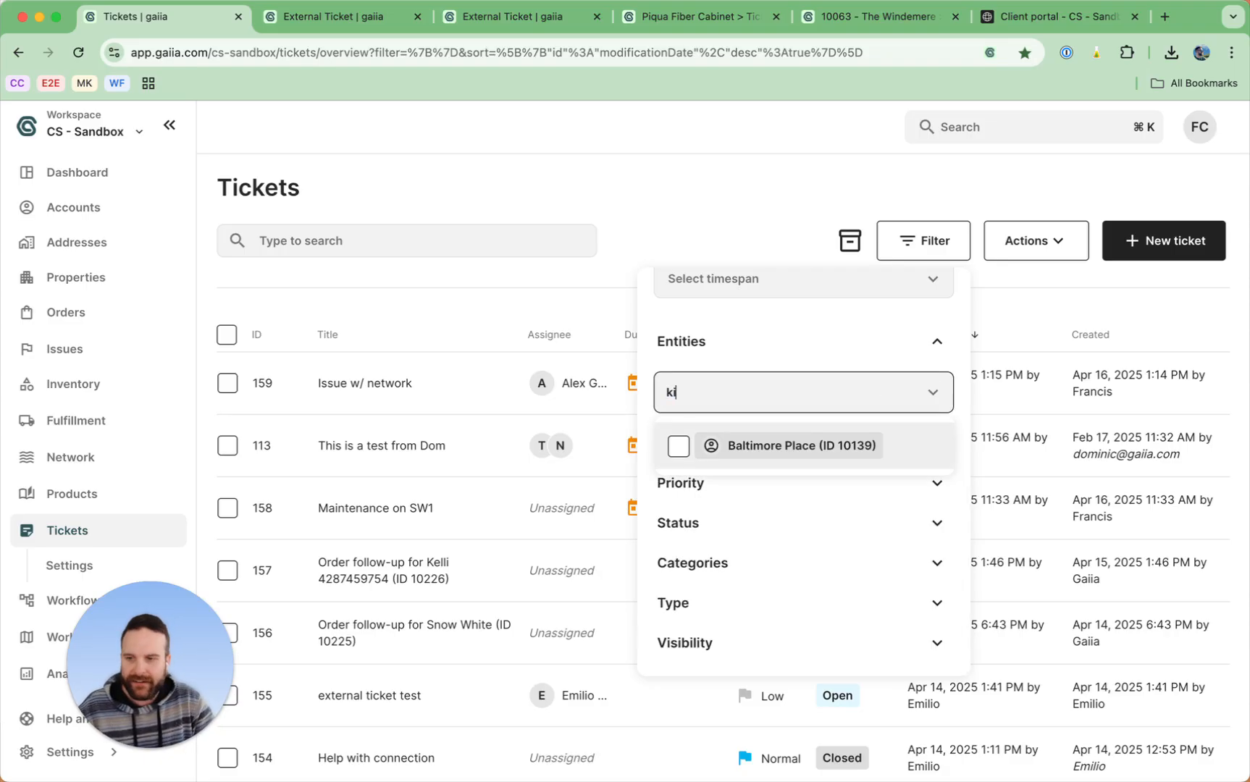
pyautogui.click(855, 443)
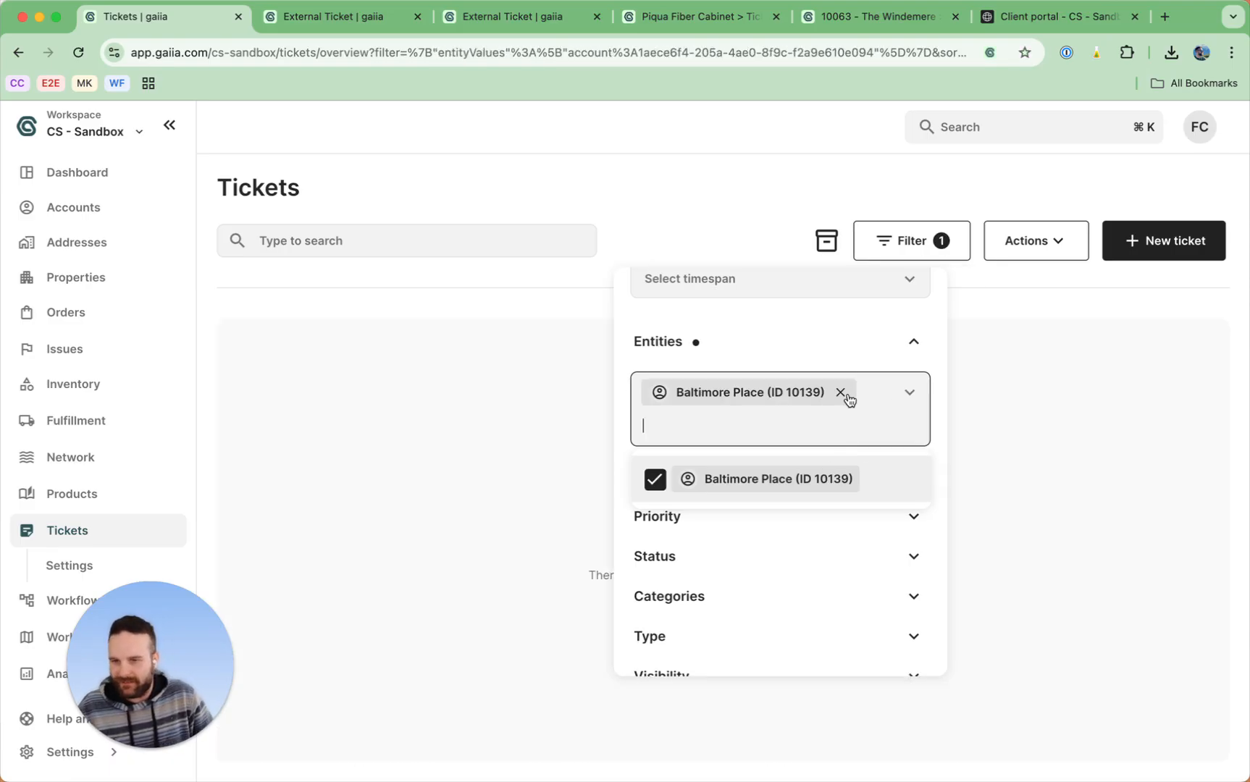
pyautogui.click(841, 393)
# Step: Examine the followers, priority, status, categories, type and visibility filter options, and close the filter without applying any
pyautogui.scroll(-1, 732, 463)
pyautogui.click(739, 416)
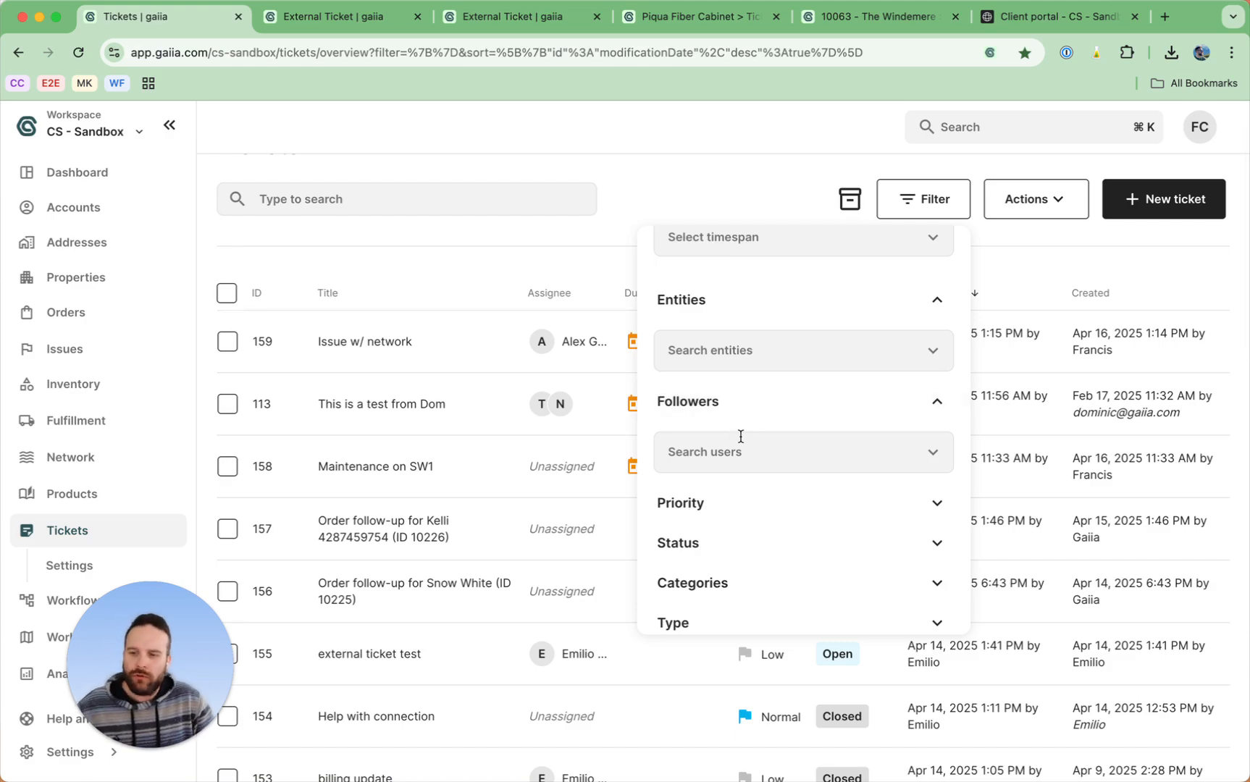
pyautogui.scroll(4, 741, 436)
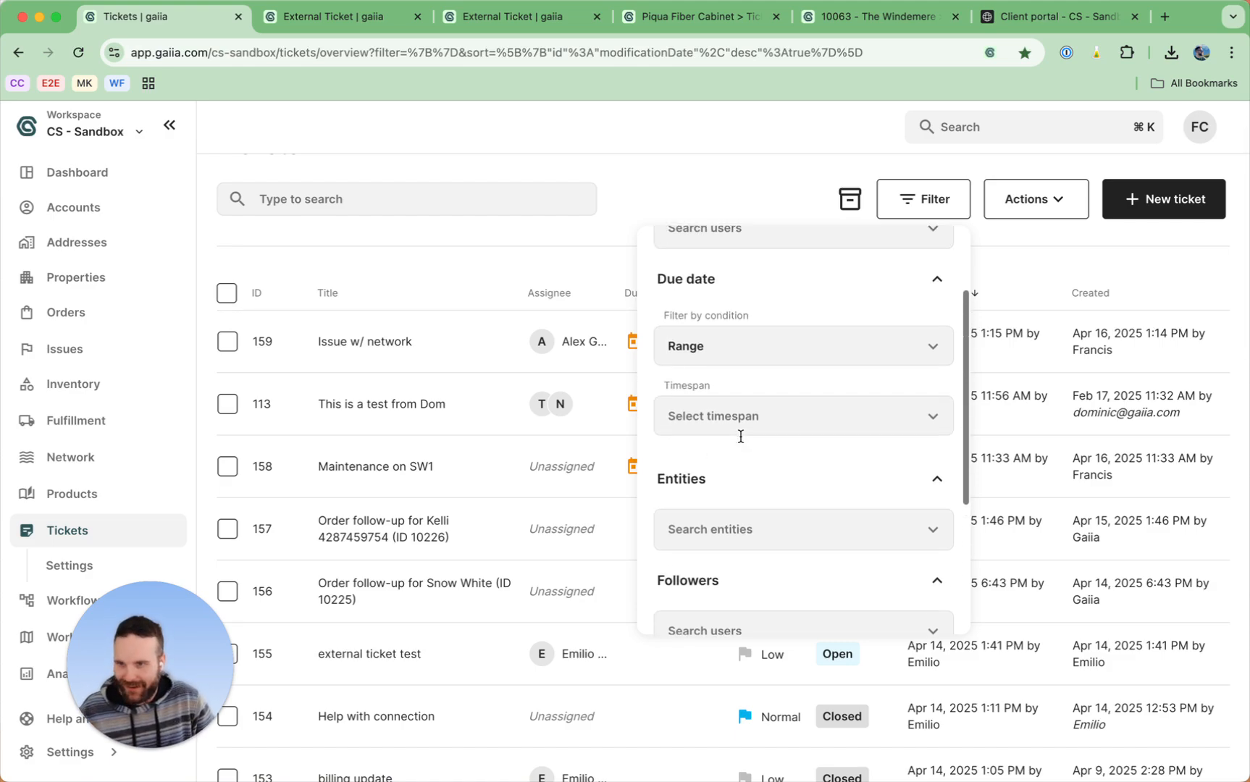
pyautogui.scroll(-5, 741, 436)
pyautogui.click(731, 446)
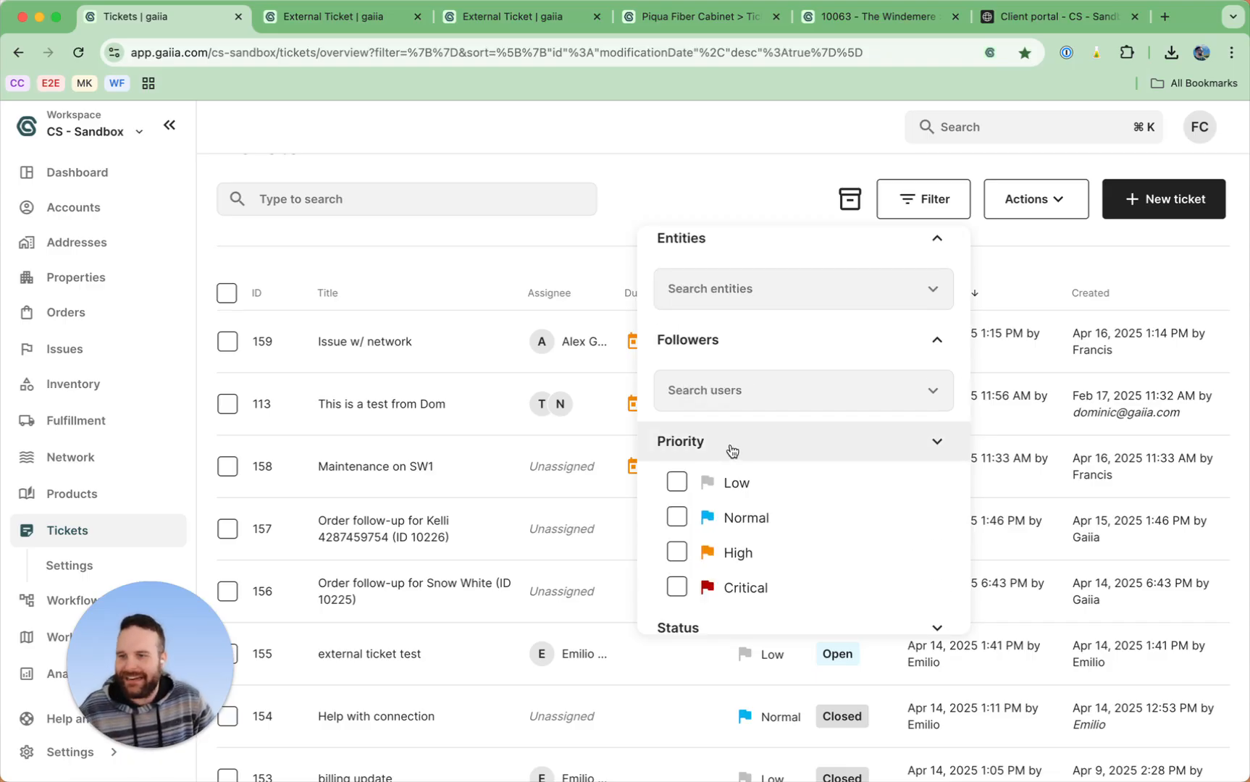
pyautogui.scroll(-3, 856, 521)
pyautogui.click(795, 498)
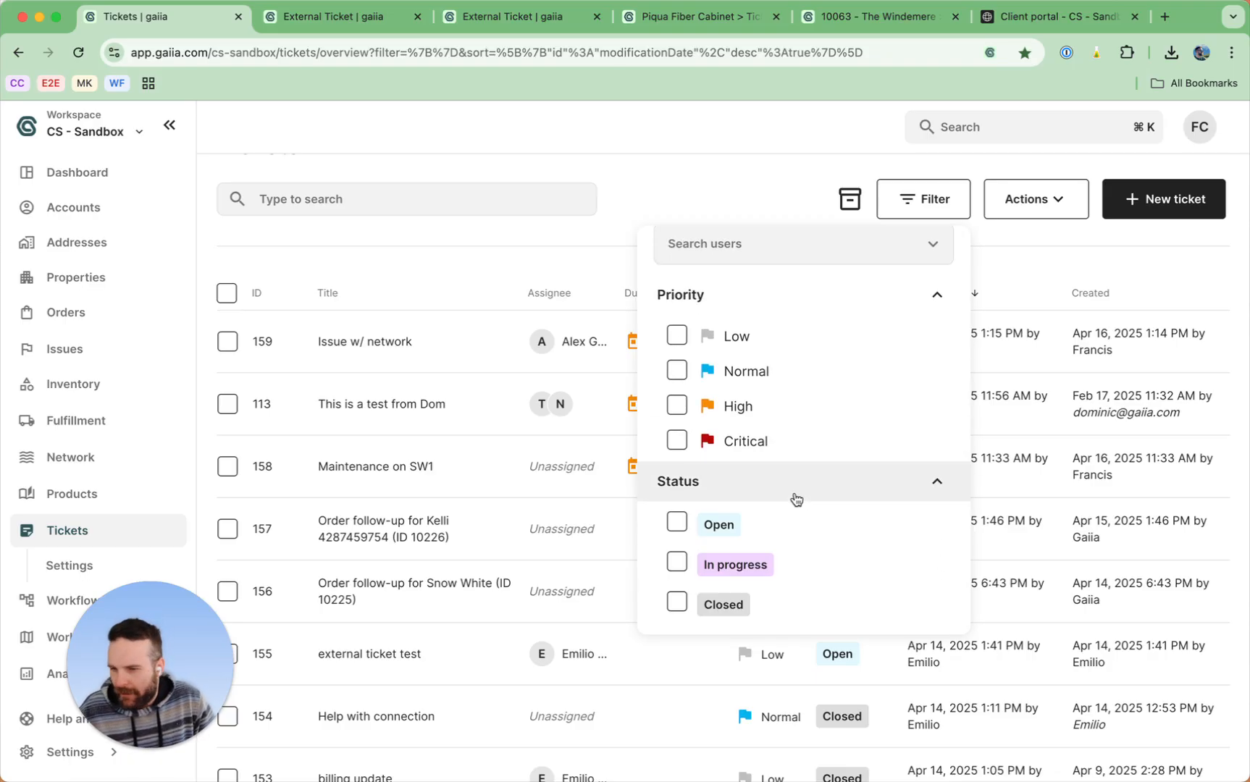
pyautogui.scroll(-1, 833, 530)
pyautogui.click(823, 524)
pyautogui.scroll(-2, 823, 524)
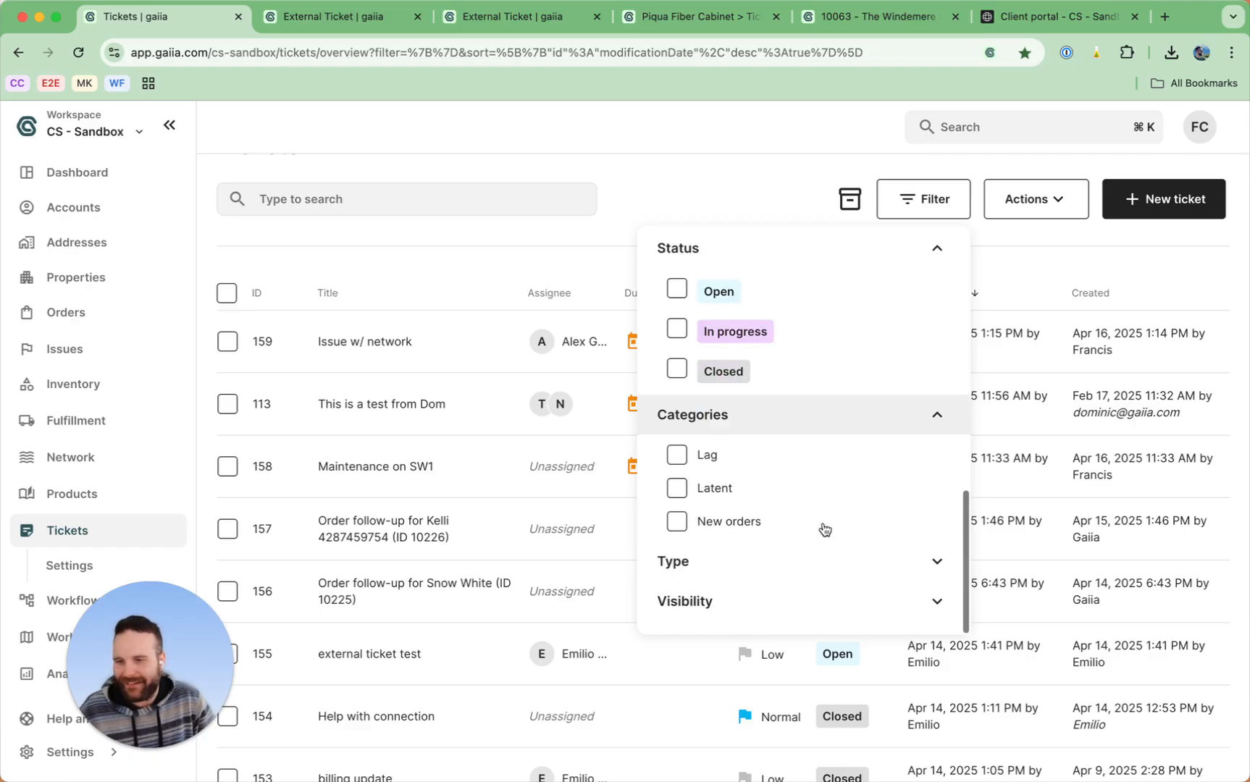
pyautogui.click(706, 598)
pyautogui.click(739, 583)
pyautogui.scroll(-3, 745, 577)
pyautogui.scroll(10, 745, 577)
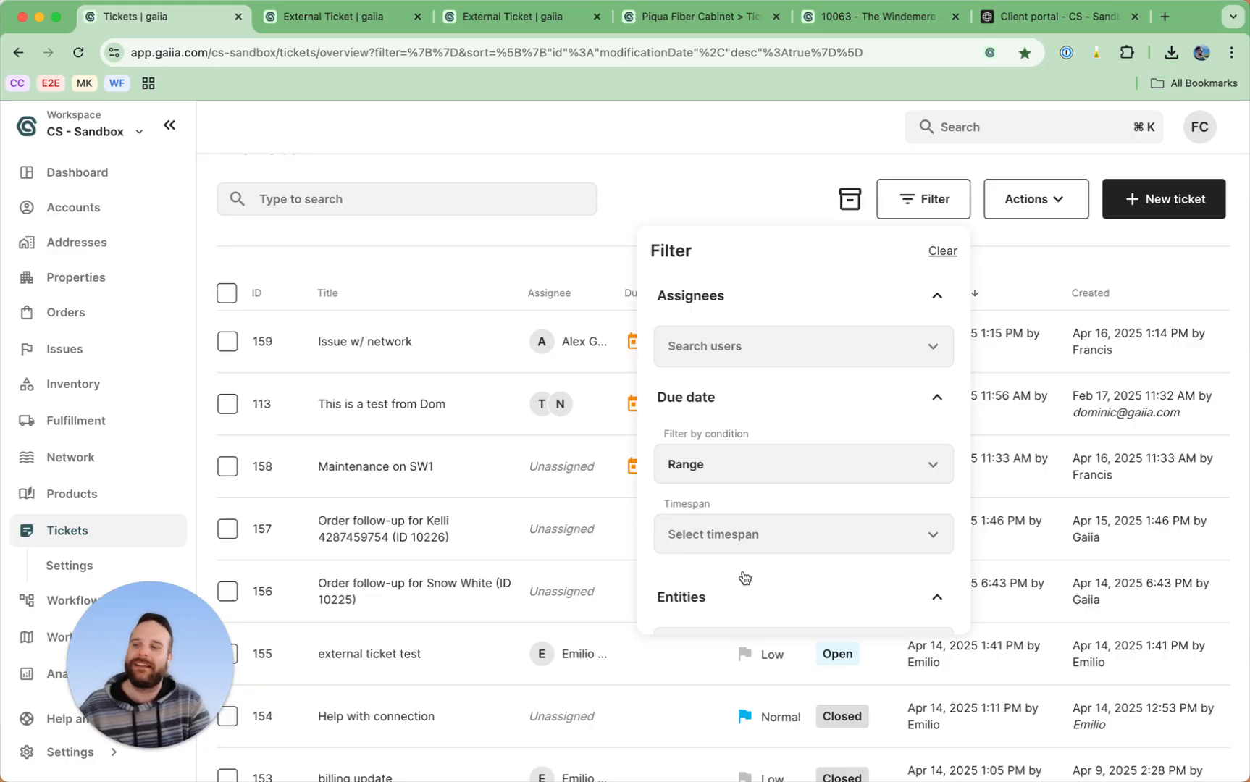
pyautogui.click(431, 262)
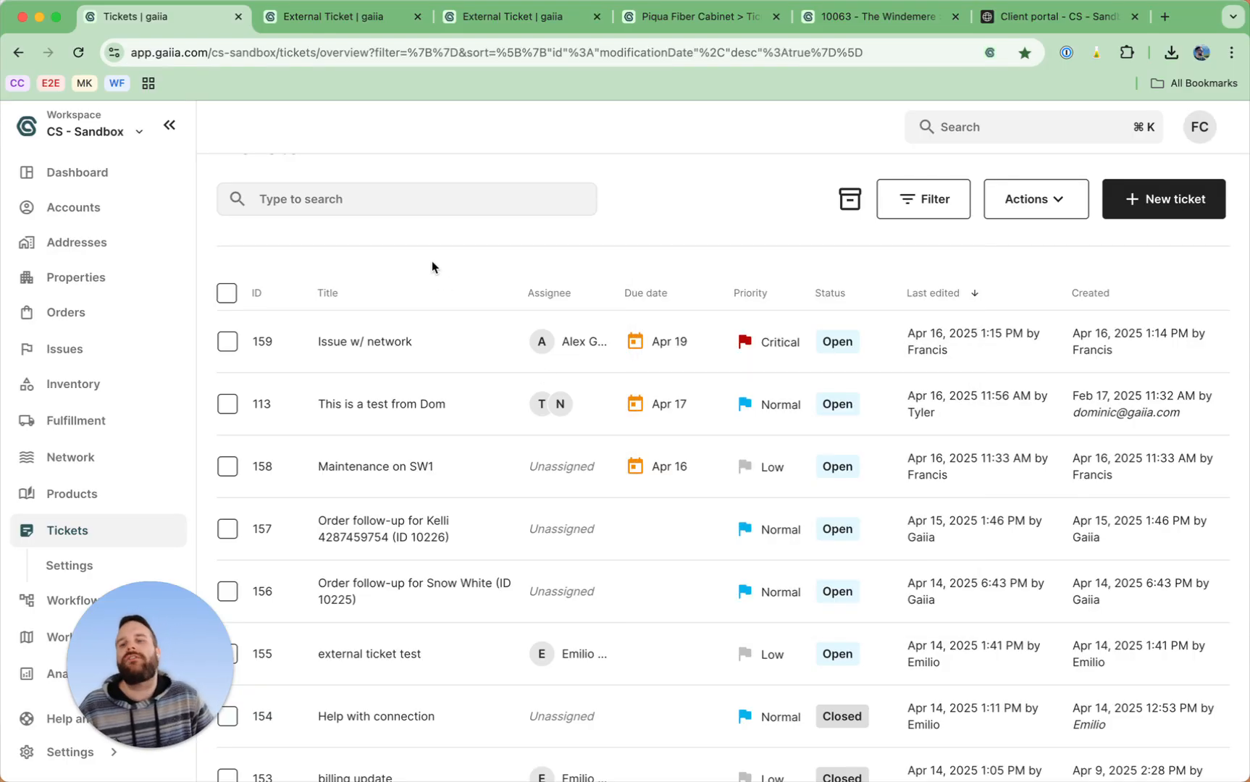
# Step: Select tickets 159, 113, 158 and 157 in the list and show the bulk actions available for them
pyautogui.click(227, 342)
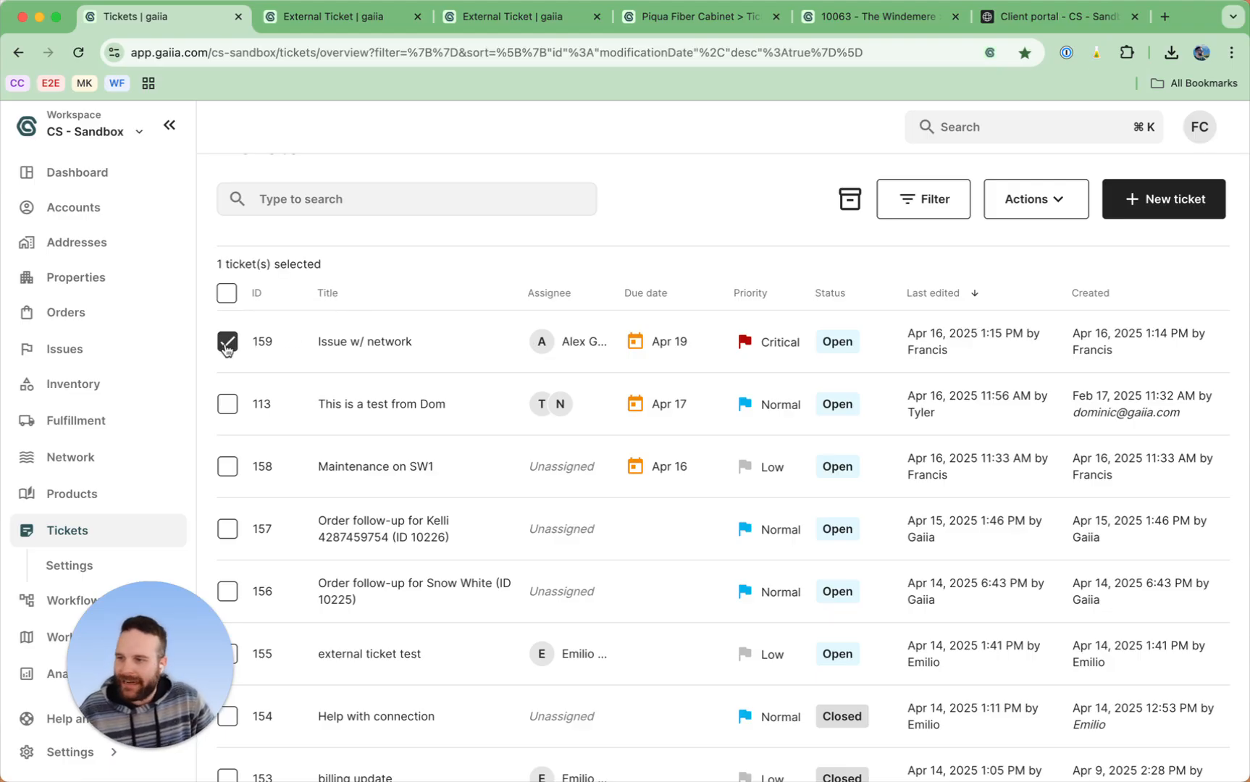
pyautogui.click(227, 404)
pyautogui.click(227, 467)
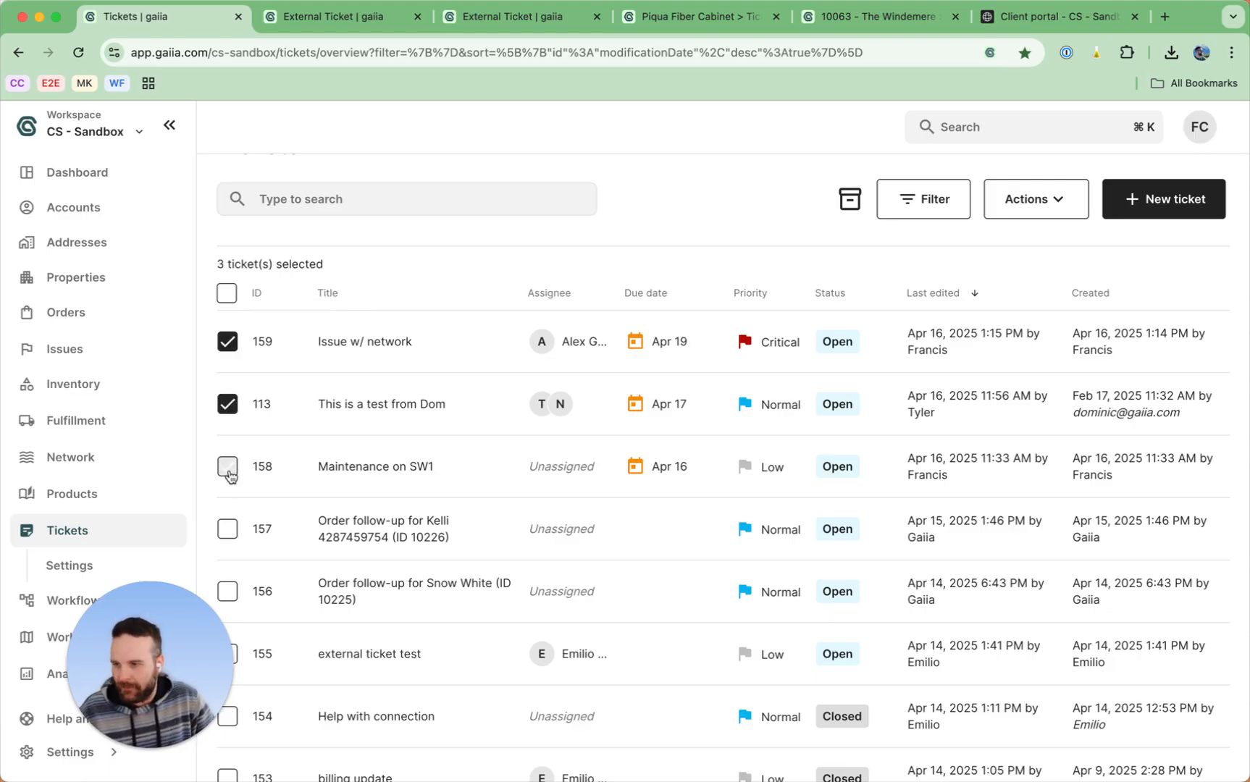
pyautogui.click(228, 529)
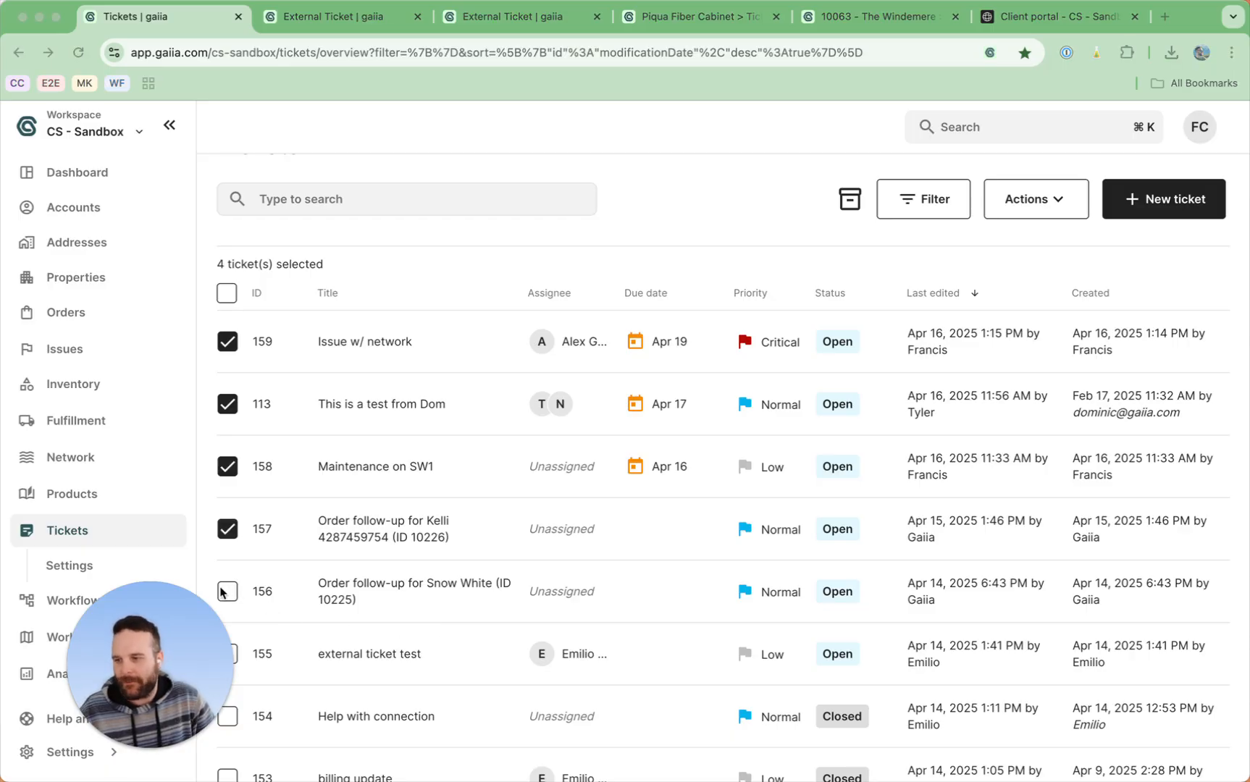
pyautogui.click(1054, 204)
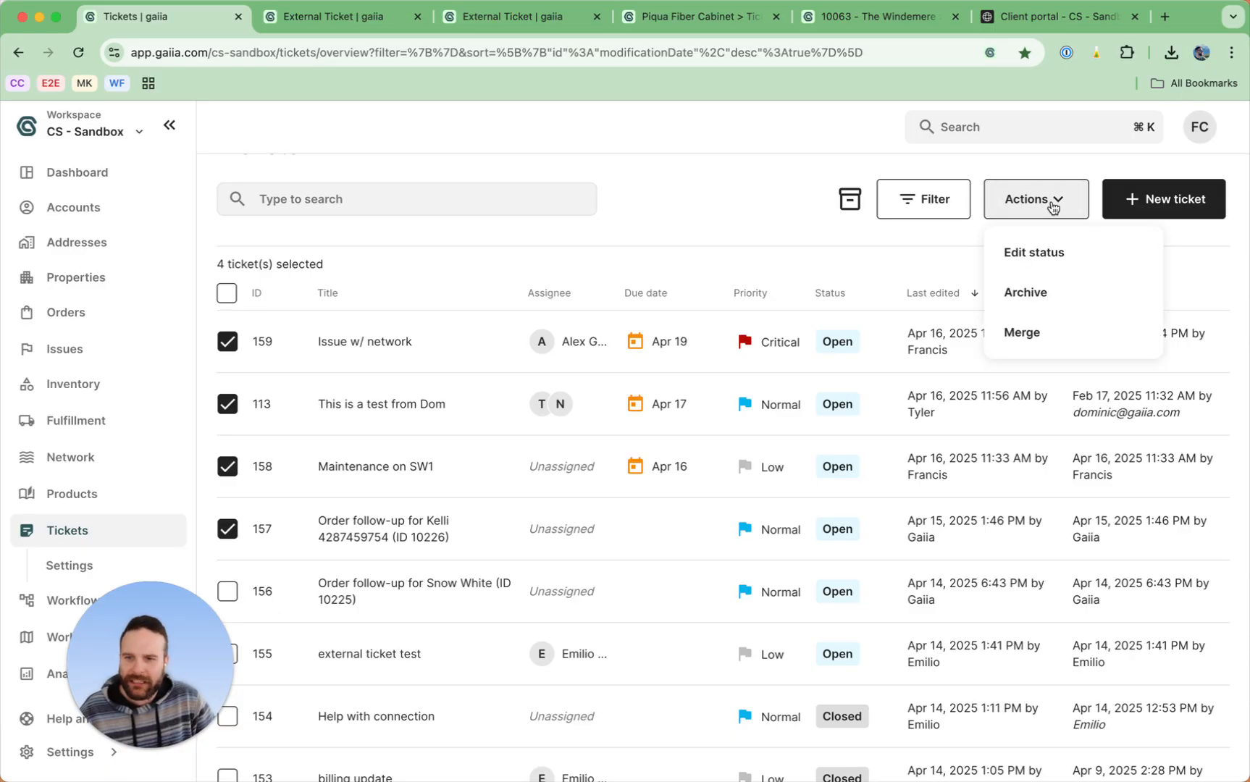